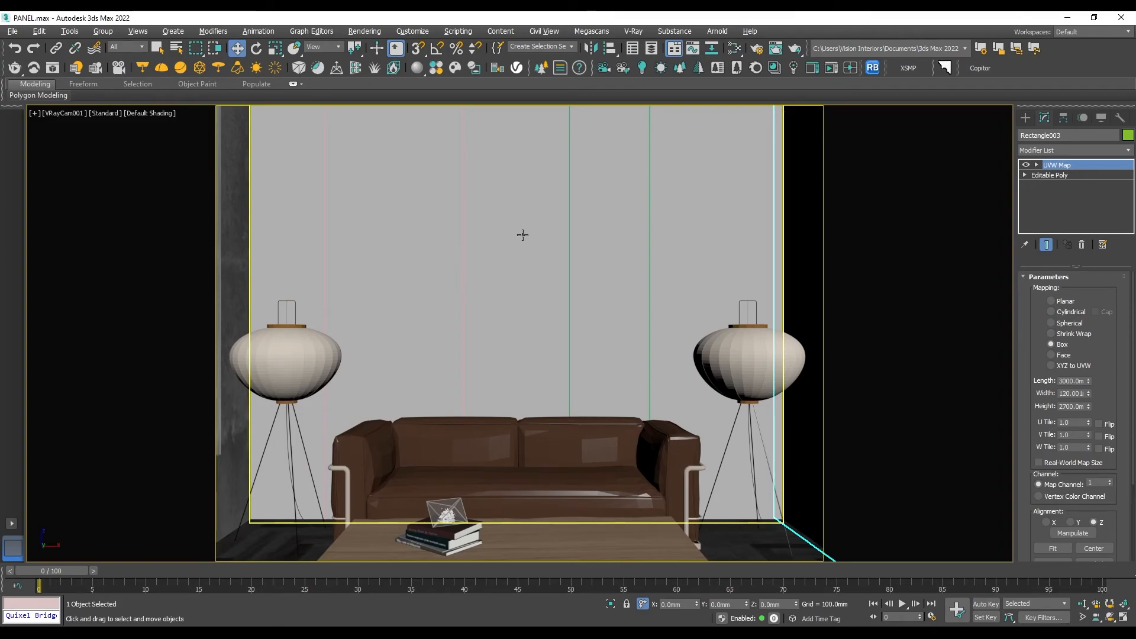
- Render the camera view as a test and isolate the back wall behind the sofa
key("shift+q")
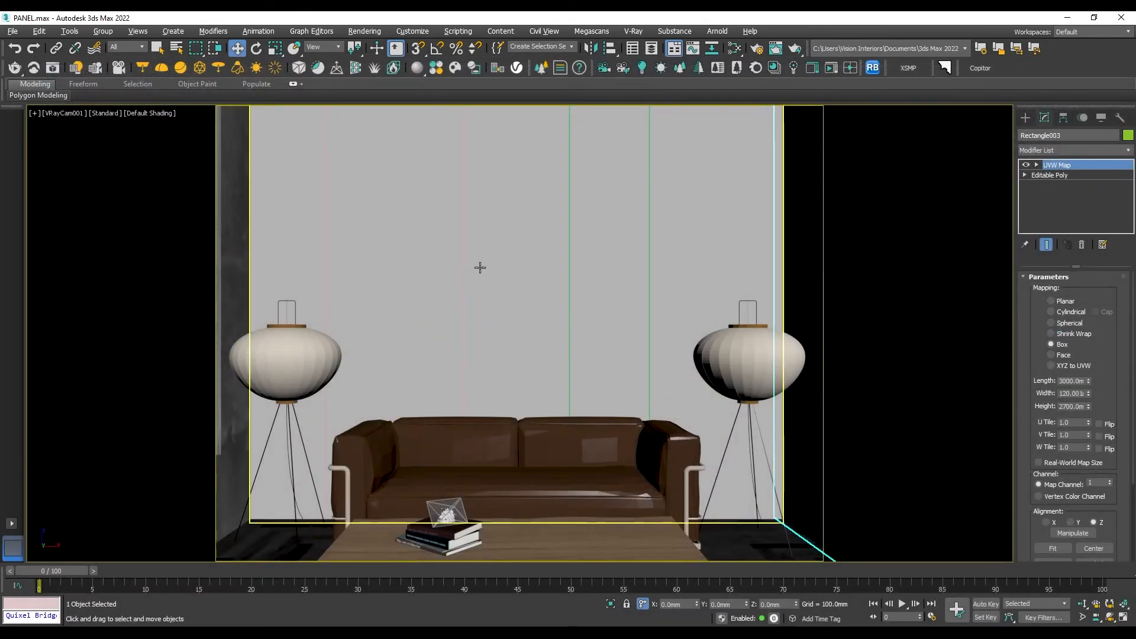
left_click(480, 268)
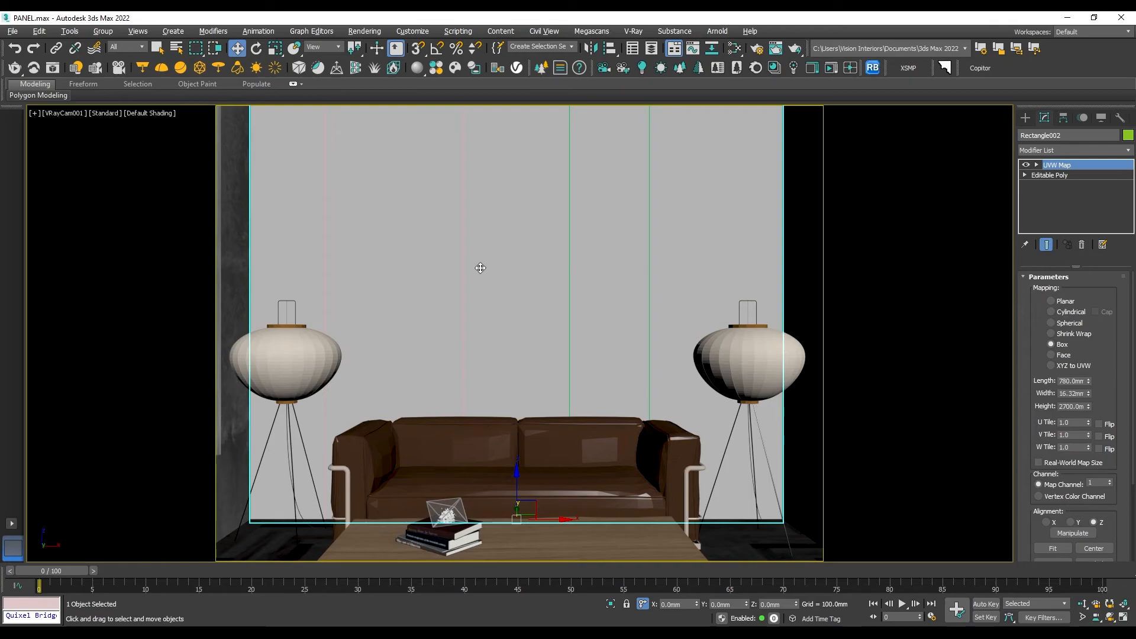
key("alt+q")
left_click(797, 258)
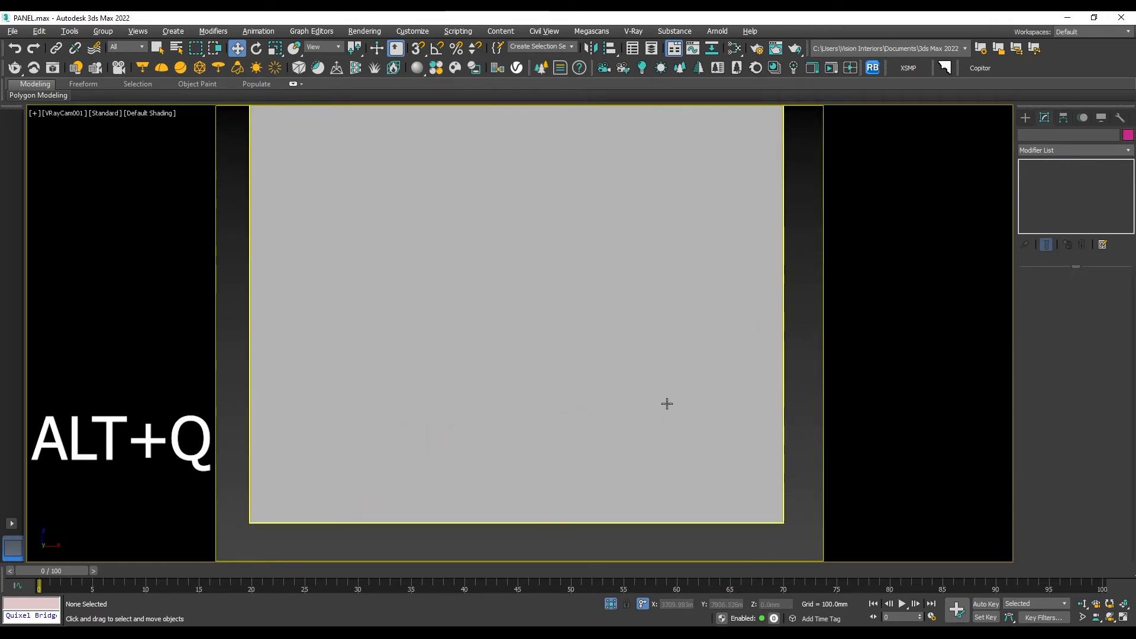
- Switch to the perspective view of the isolated wall and hide the safe frames
key("p")
scroll(614, 329, "down", 3)
middle_click_drag(578, 355, 604, 365, "alt")
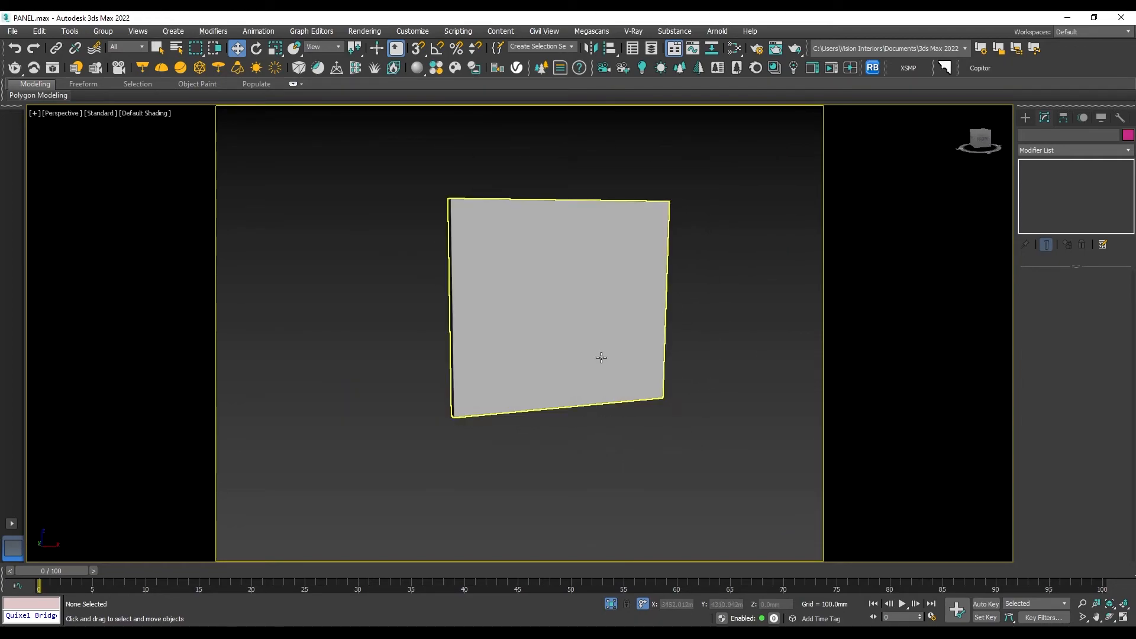
key("shift+f")
scroll(598, 312, "down", 3)
middle_click_drag(666, 337, 629, 357)
key("shift+f")
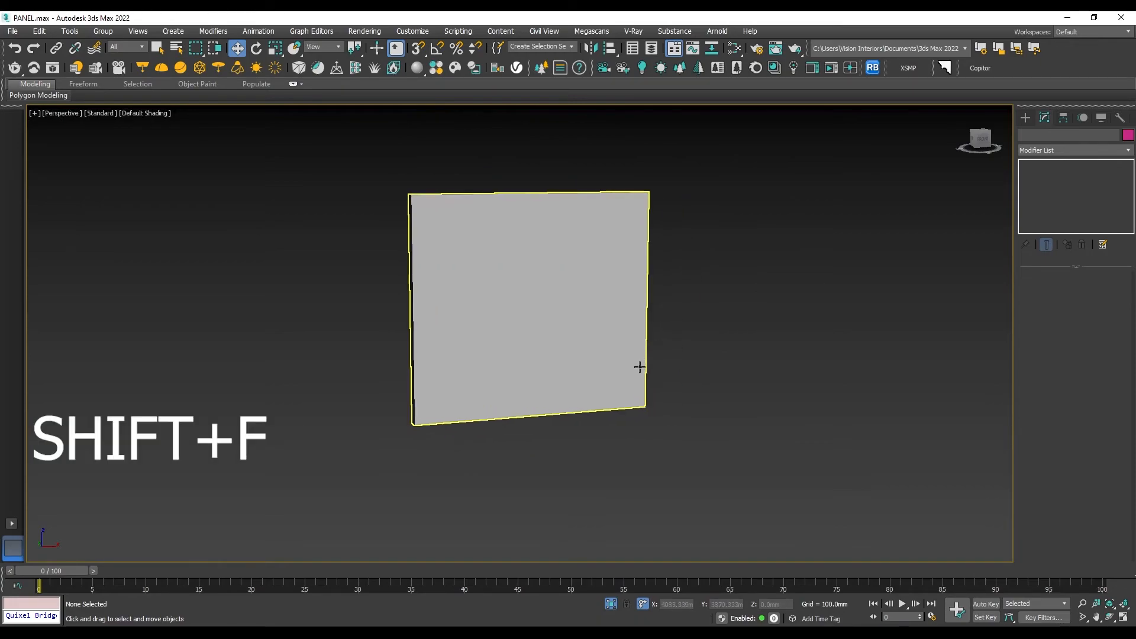
- Switch to the front view of the wall and hide the safe frames there
key("f")
scroll(629, 334, "down", 2)
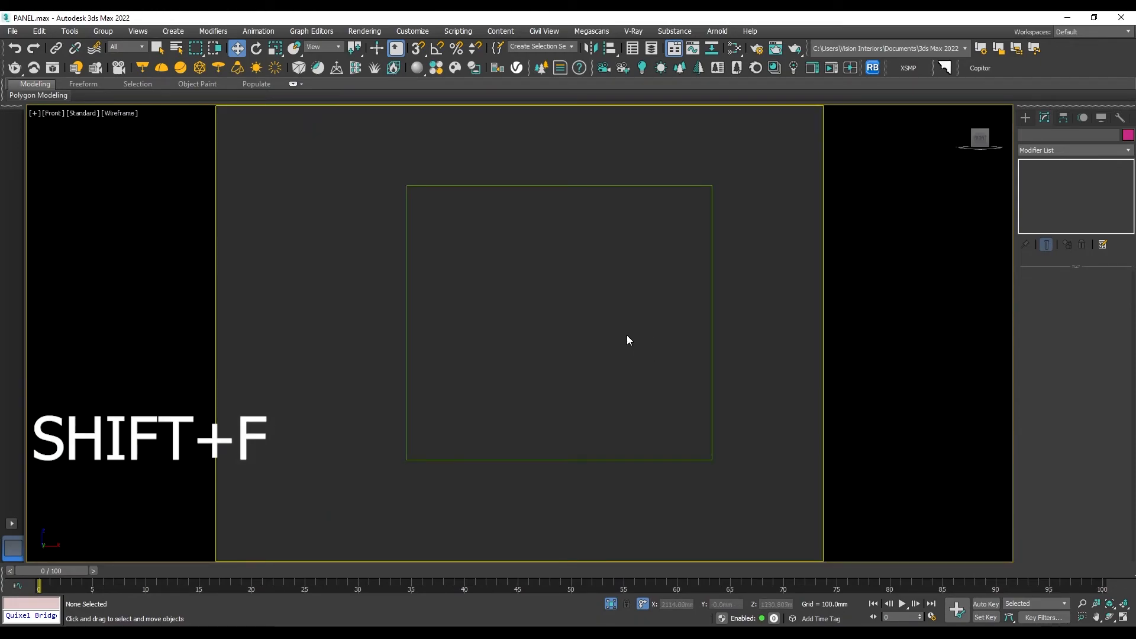
key("shift+f")
scroll(613, 334, "down", 2)
mouse_move(603, 329)
middle_mouse_down()
mouse_move(591, 314)
mouse_move(637, 306)
middle_mouse_up()
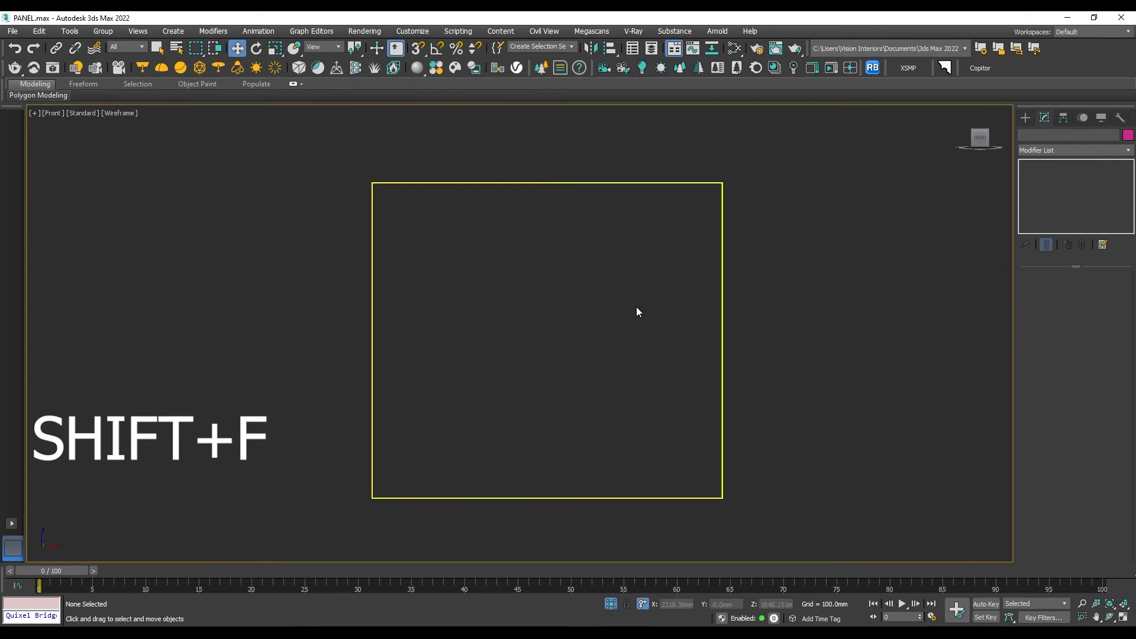
- Create a 2700 x 3000 mm plane with 1 length and 5 width segments, snapped to opposite corners of the wall
left_click(1026, 117)
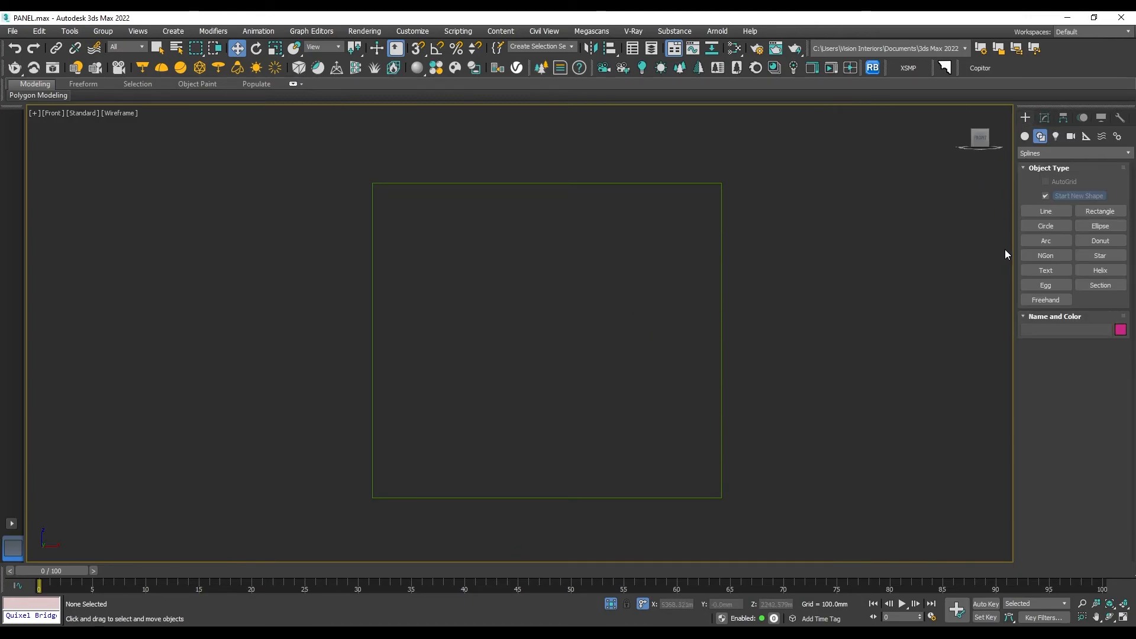
left_click(1093, 218)
left_click(1024, 137)
left_click(1100, 255)
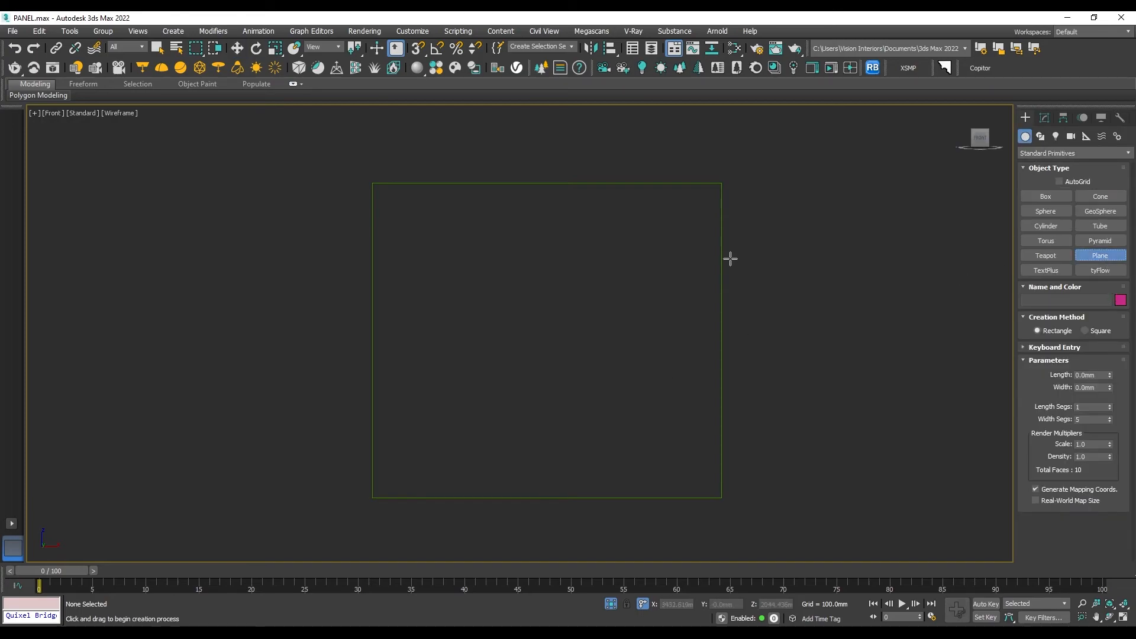
left_click(417, 48)
left_click_drag(372, 183, 722, 498)
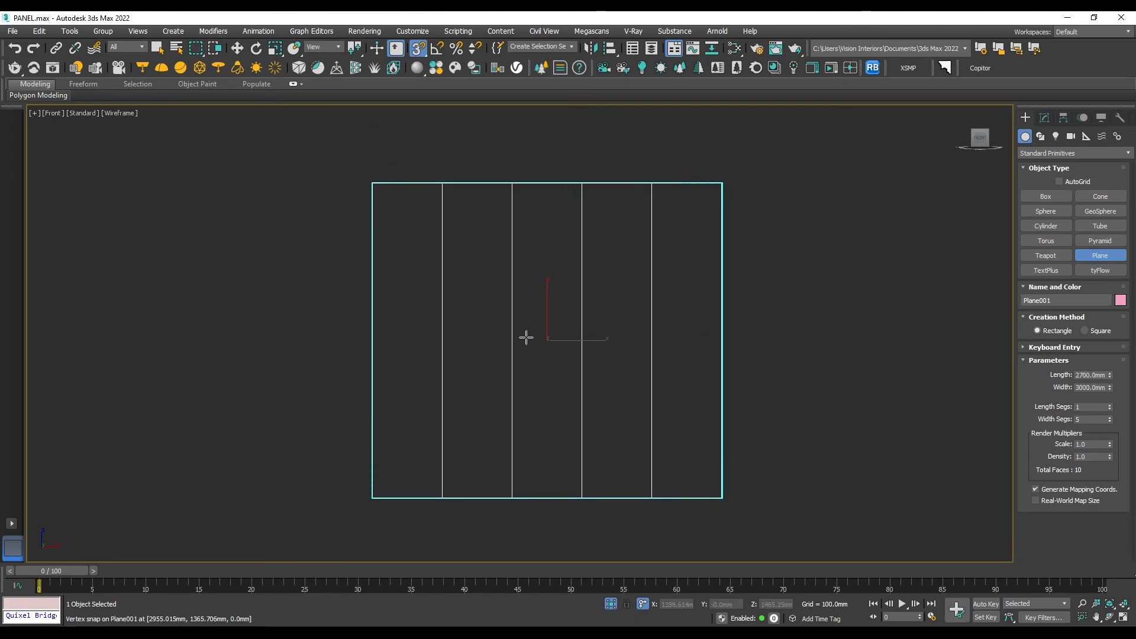
key("w")
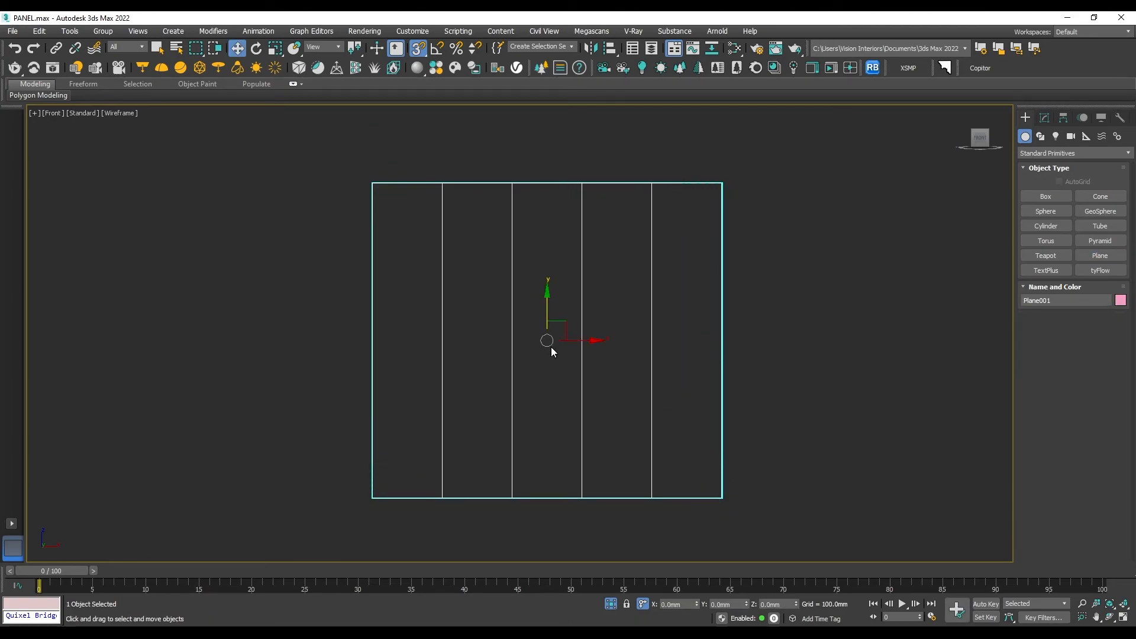
left_click(1045, 118)
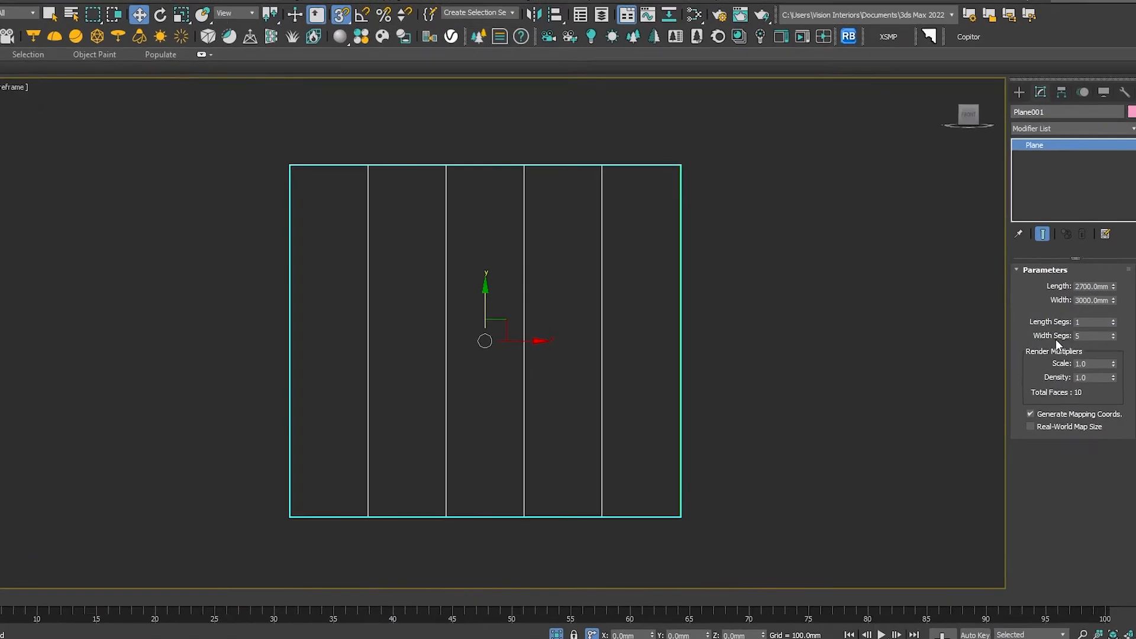
left_click(1084, 336)
left_click(458, 298)
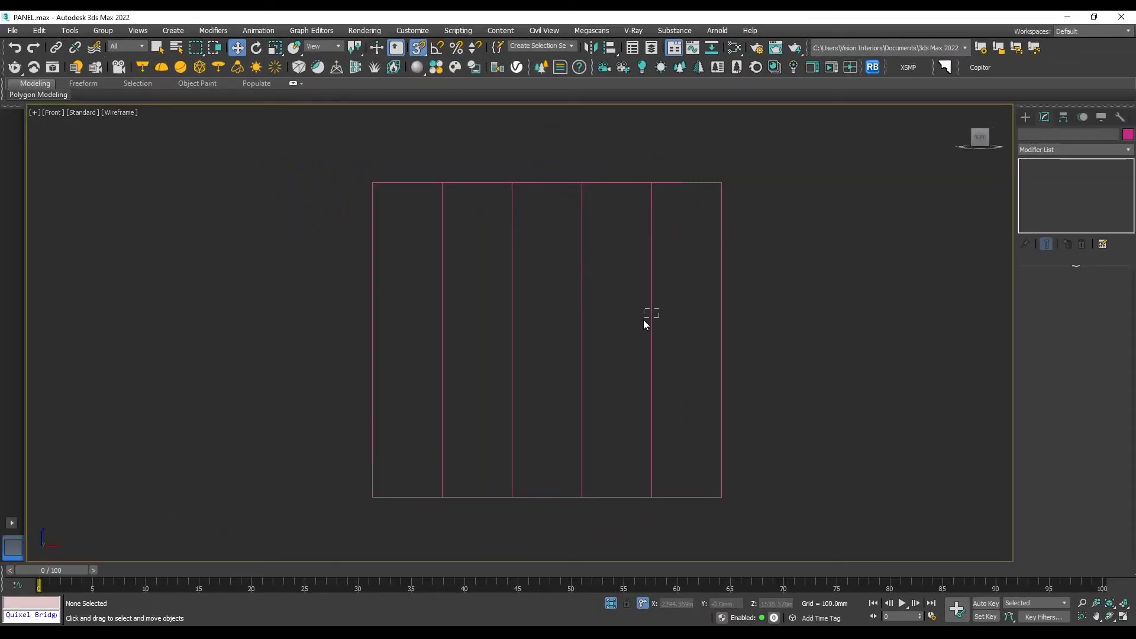
left_click(651, 318)
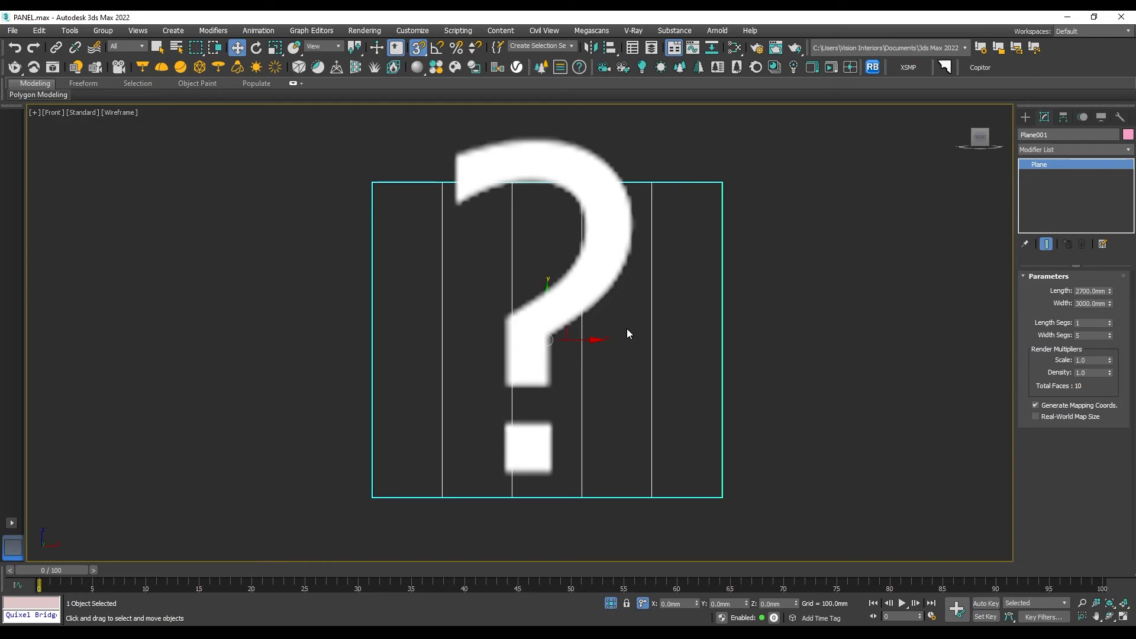
left_click(615, 299)
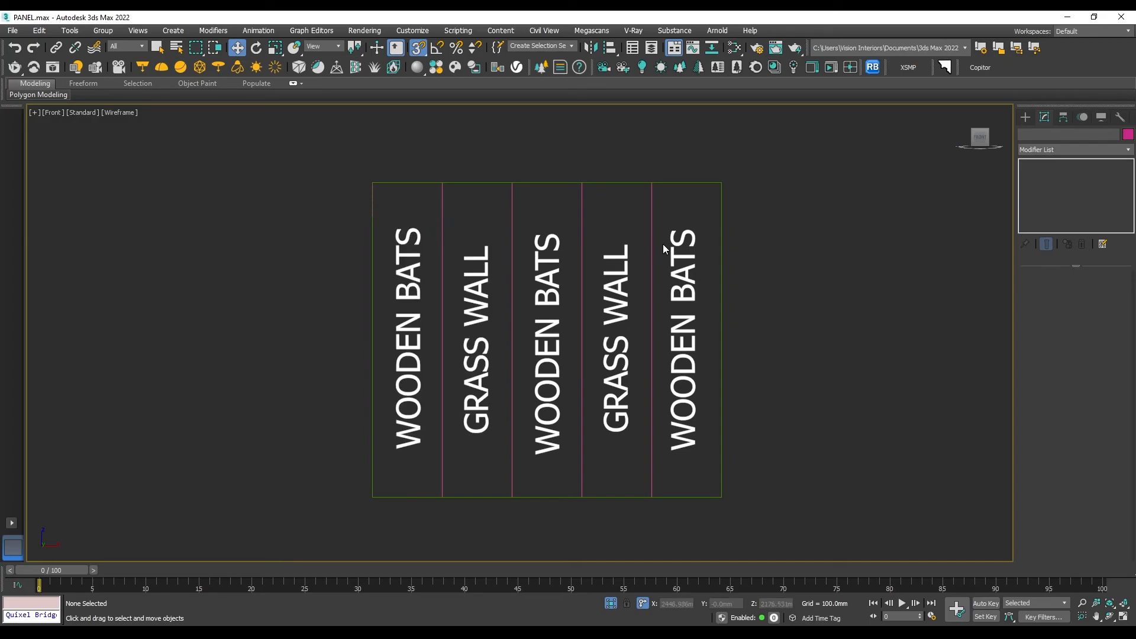
- Convert the segmented wall plane to an Editable Poly
left_click(628, 270)
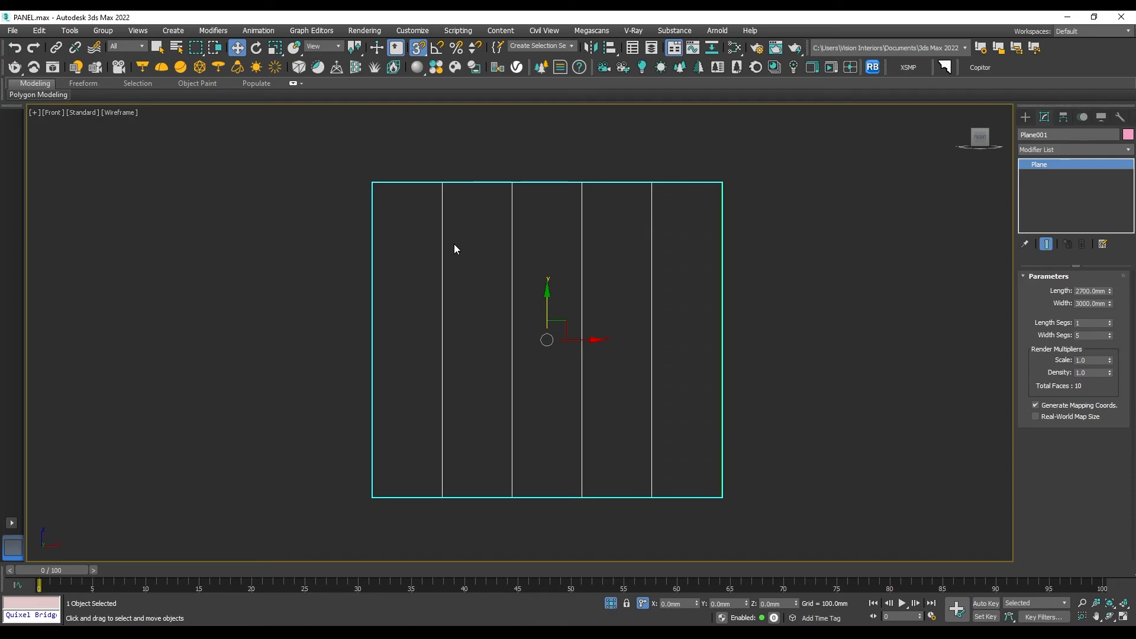
right_click(630, 307)
mouse_move(657, 426)
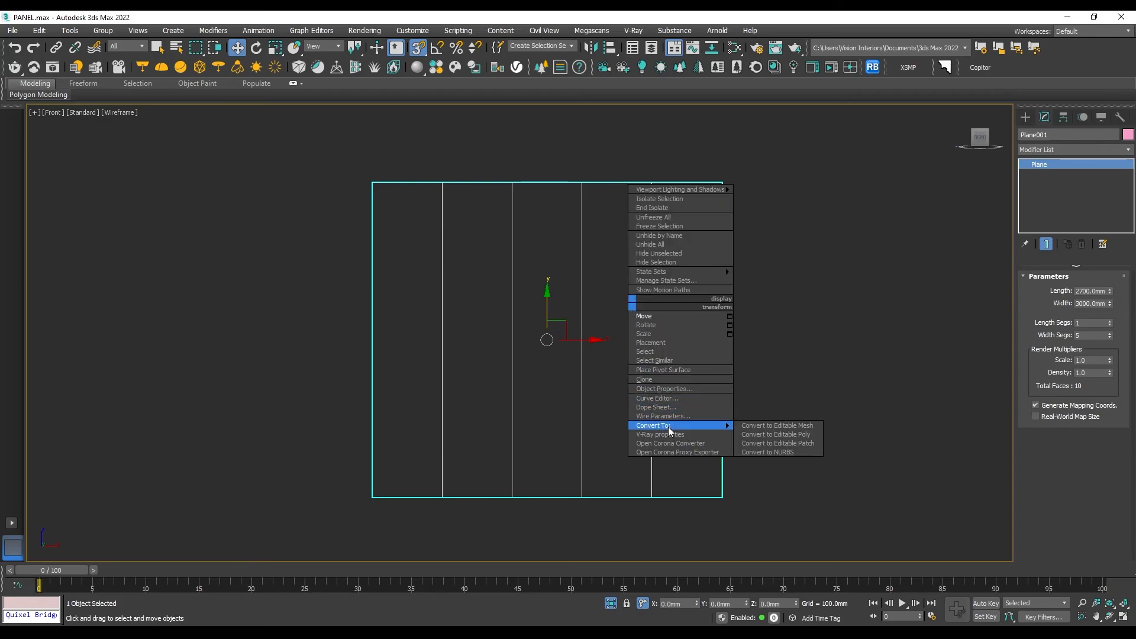
left_click(770, 434)
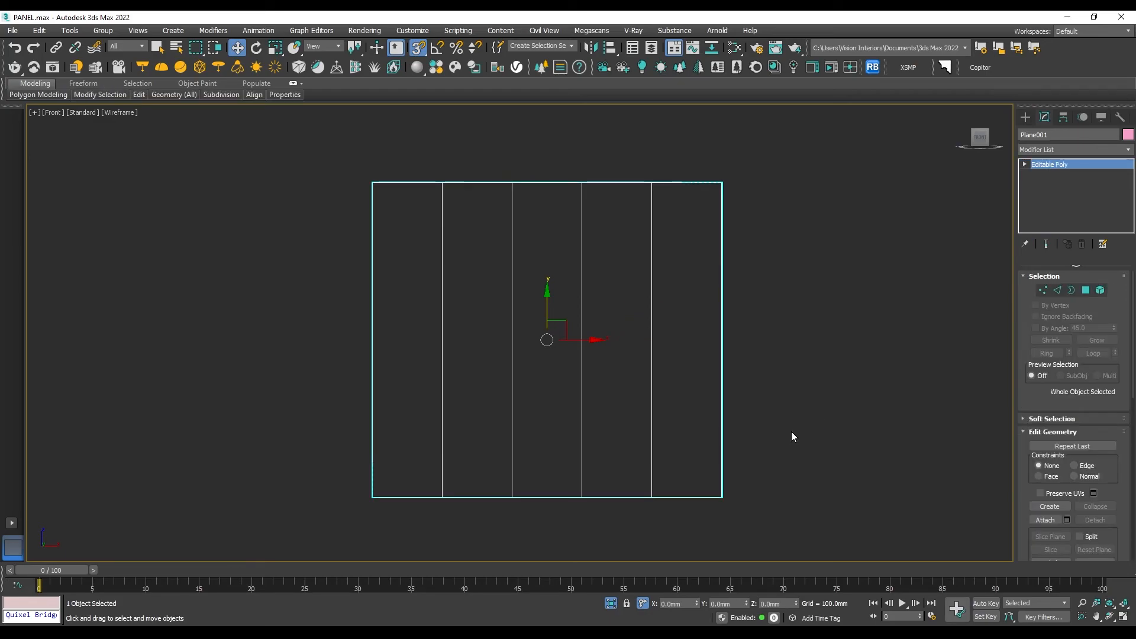
- With snapping off, shift the vertices of the plane's first and fourth inner dividing lines to the right, widening the first and fourth strips
left_click(1042, 290)
left_click_drag(678, 489, 678, 501)
key("s")
left_click_drag(675, 338, 694, 345)
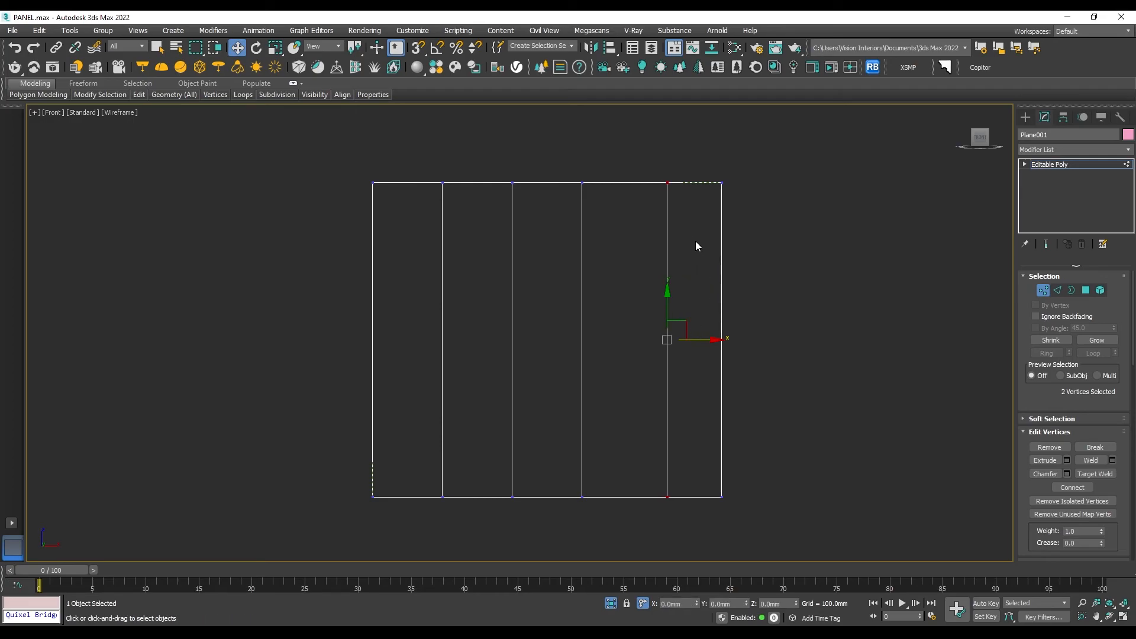
left_click_drag(423, 512, 423, 513)
left_click_drag(474, 343, 488, 342)
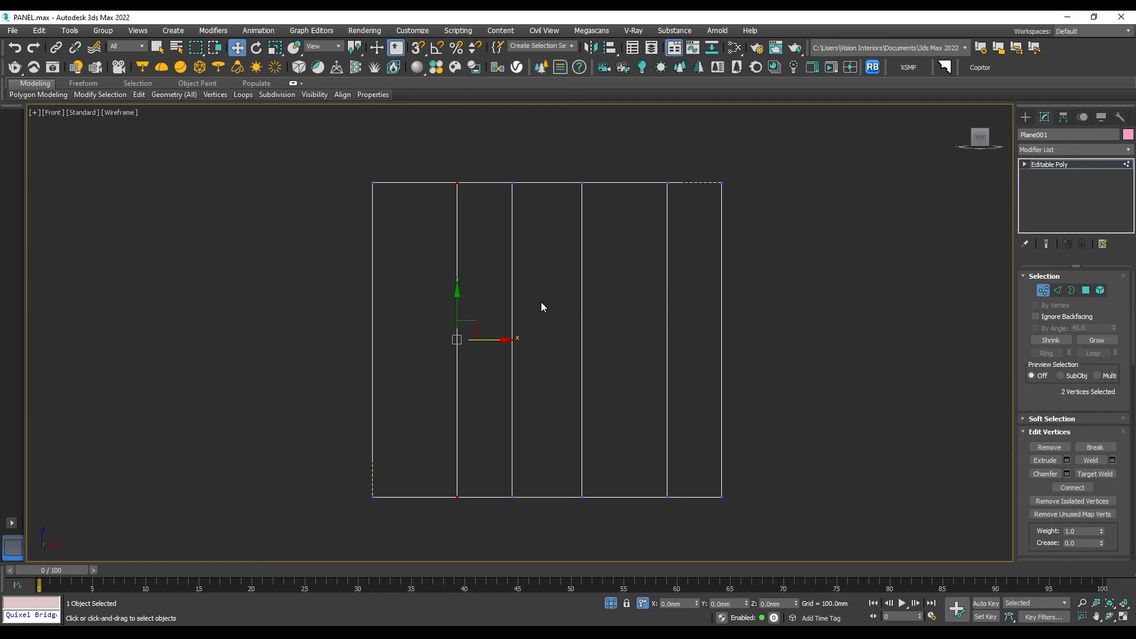
left_click(1041, 290)
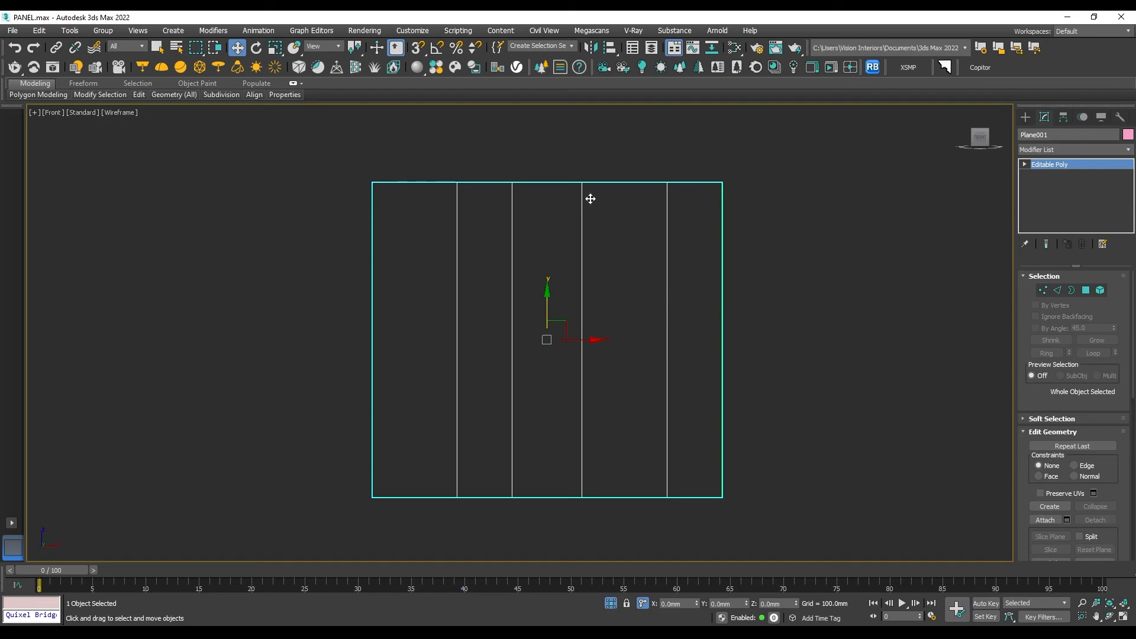
left_click(689, 310)
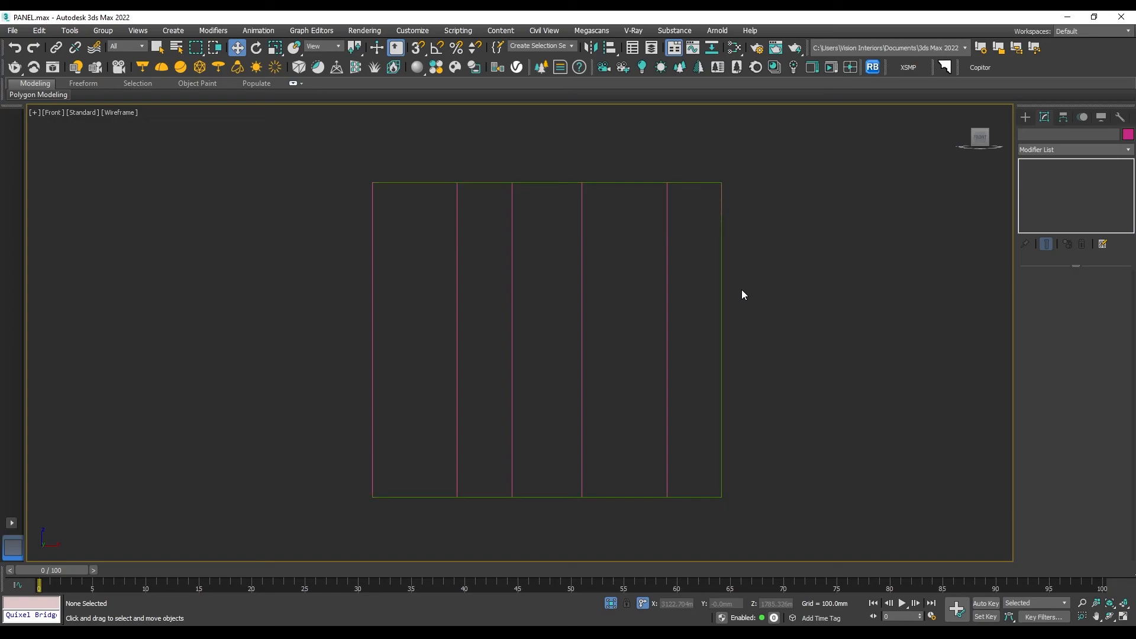
- Draw a rectangle spline 2700 mm long and about 468 mm wide, snapped to the corners of the rightmost wall strip
left_click(1026, 117)
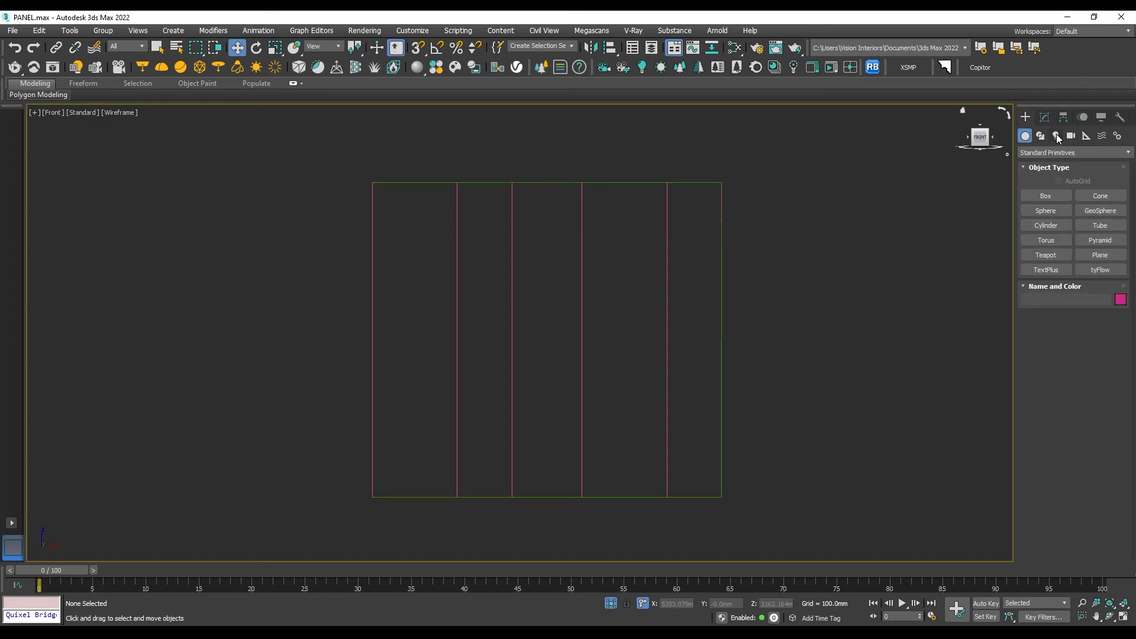
left_click(1040, 138)
left_click(1079, 208)
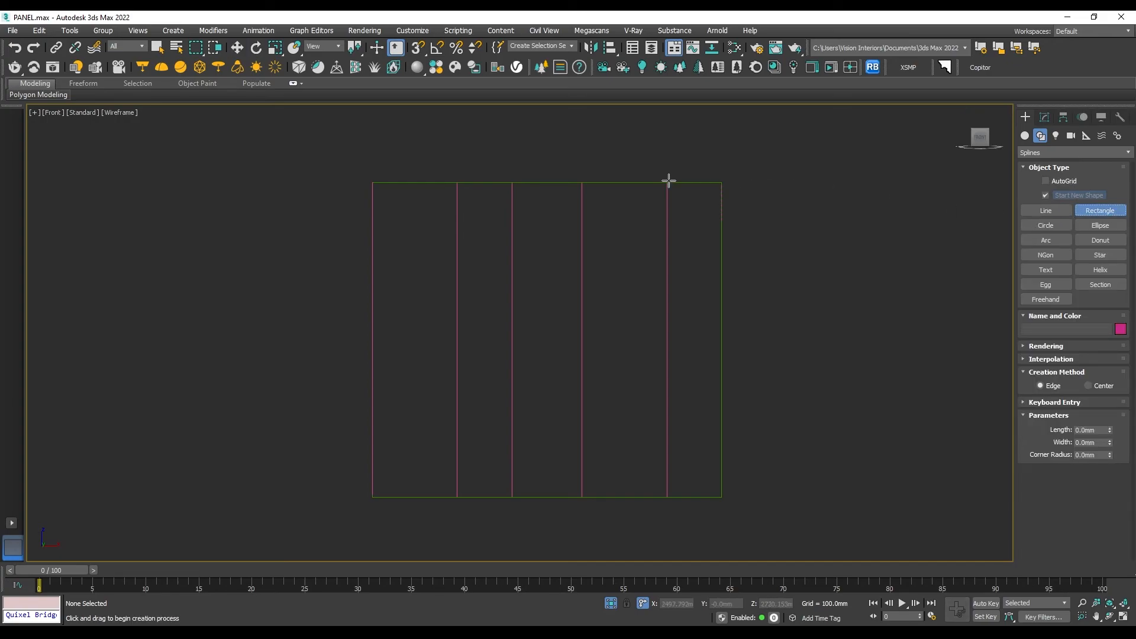
left_click(425, 51)
left_click_drag(668, 182, 720, 490)
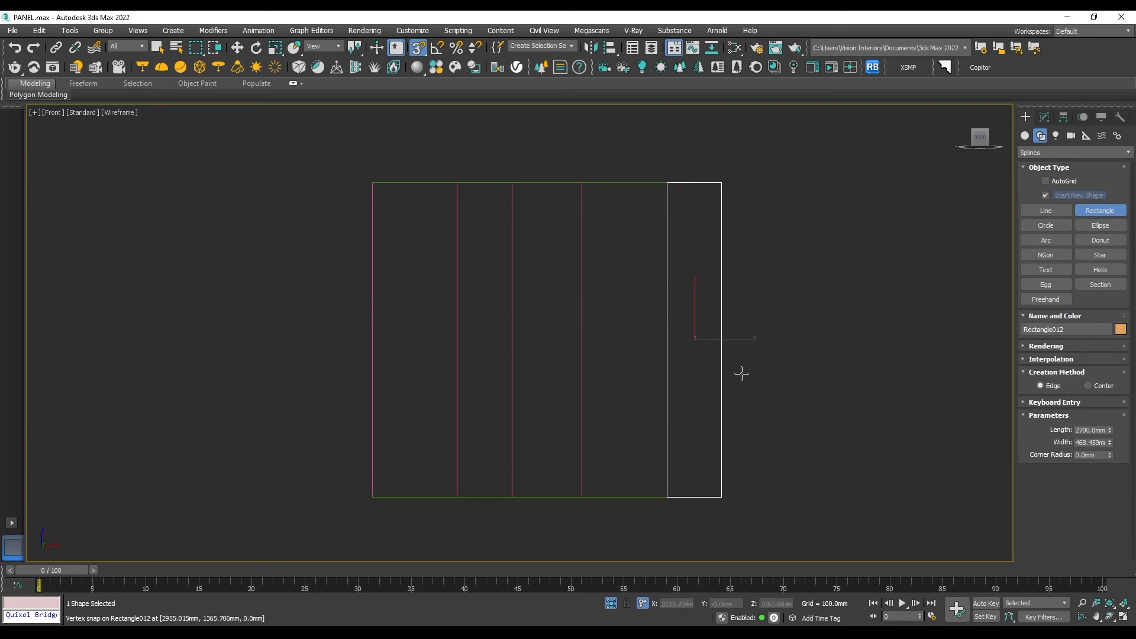
key("w")
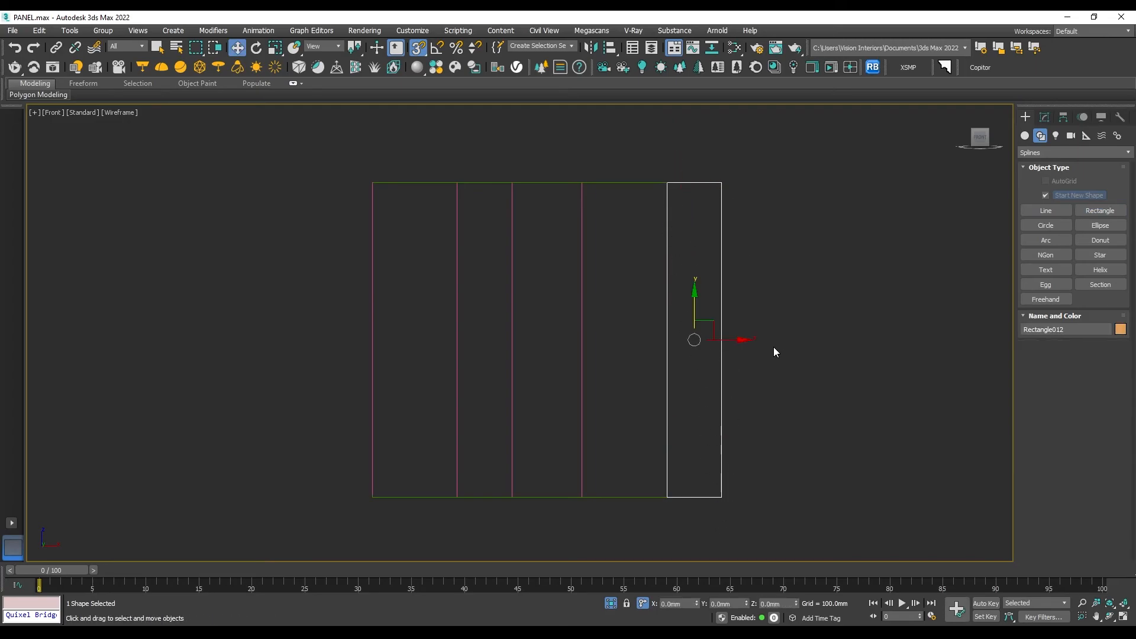
- Apply the FloorGenerator modifier to the new rectangle on the rightmost strip
left_click(1044, 117)
left_click(1052, 149)
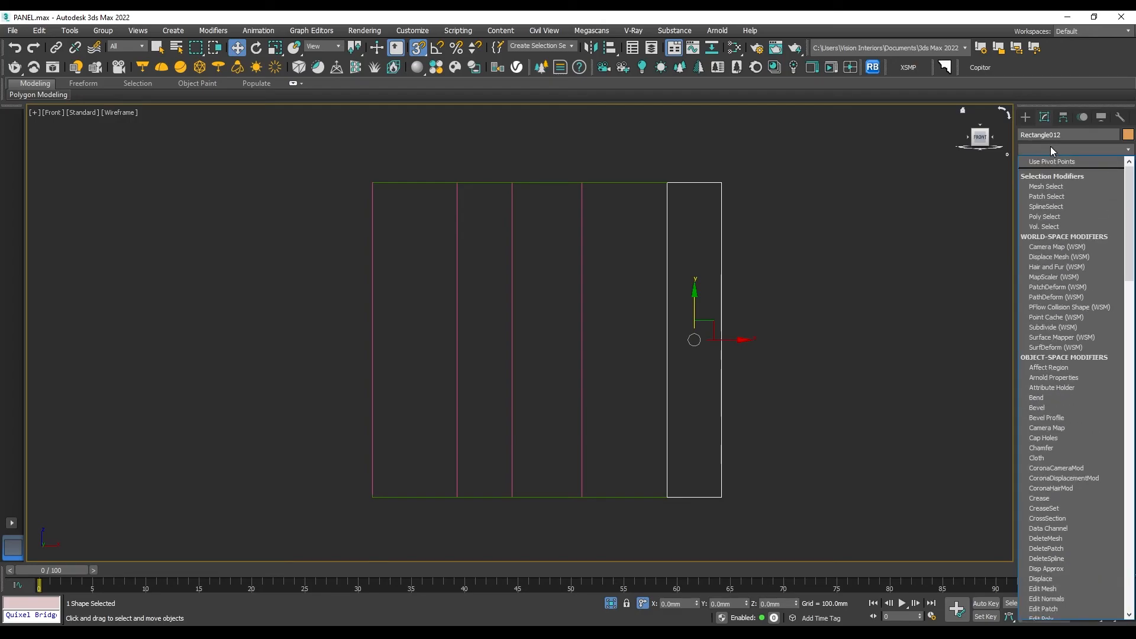
type("flo")
key("Return")
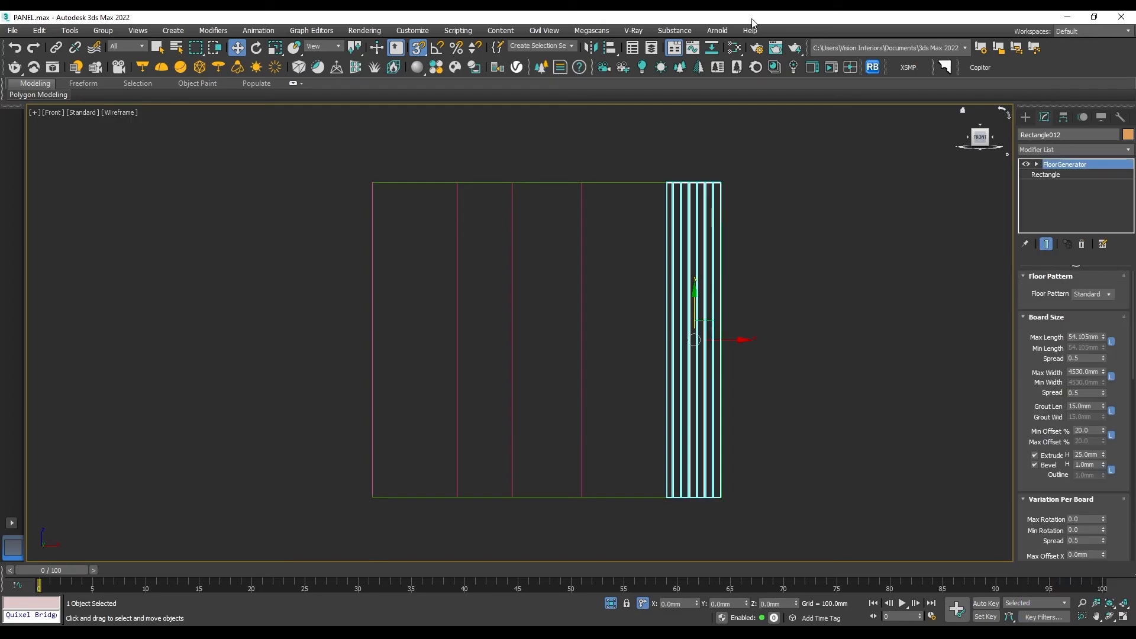
- Set the FloorGenerator board maximum length to 50 mm for the vertical slats
scroll(699, 172, "up", 3)
scroll(698, 173, "up", 4)
middle_click_drag(786, 159, 697, 165)
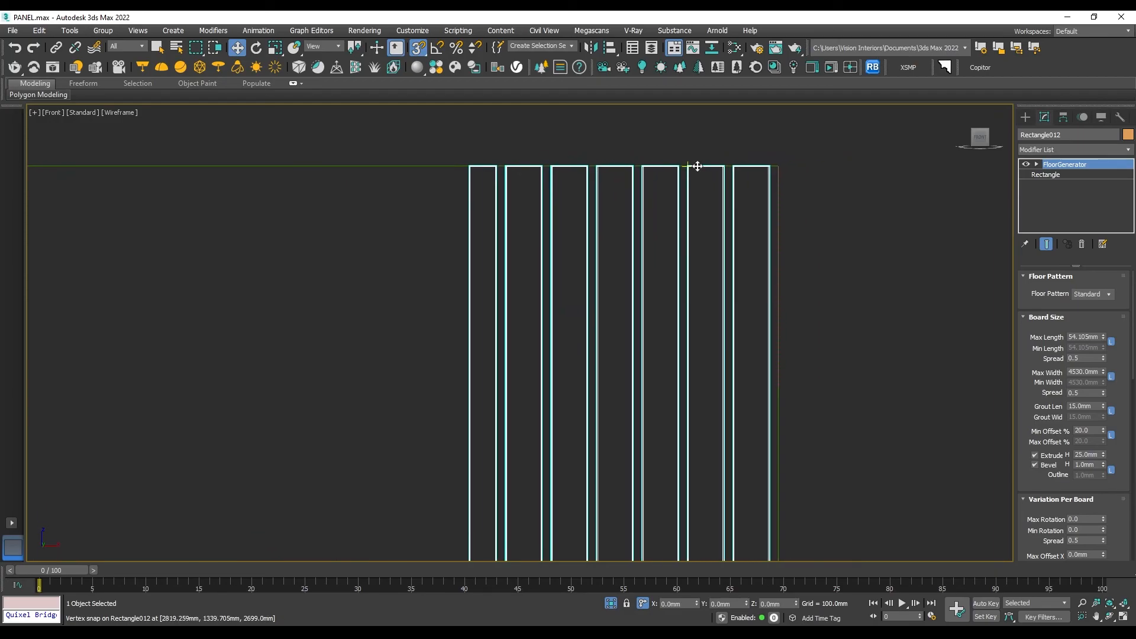
scroll(553, 169, "up", 2)
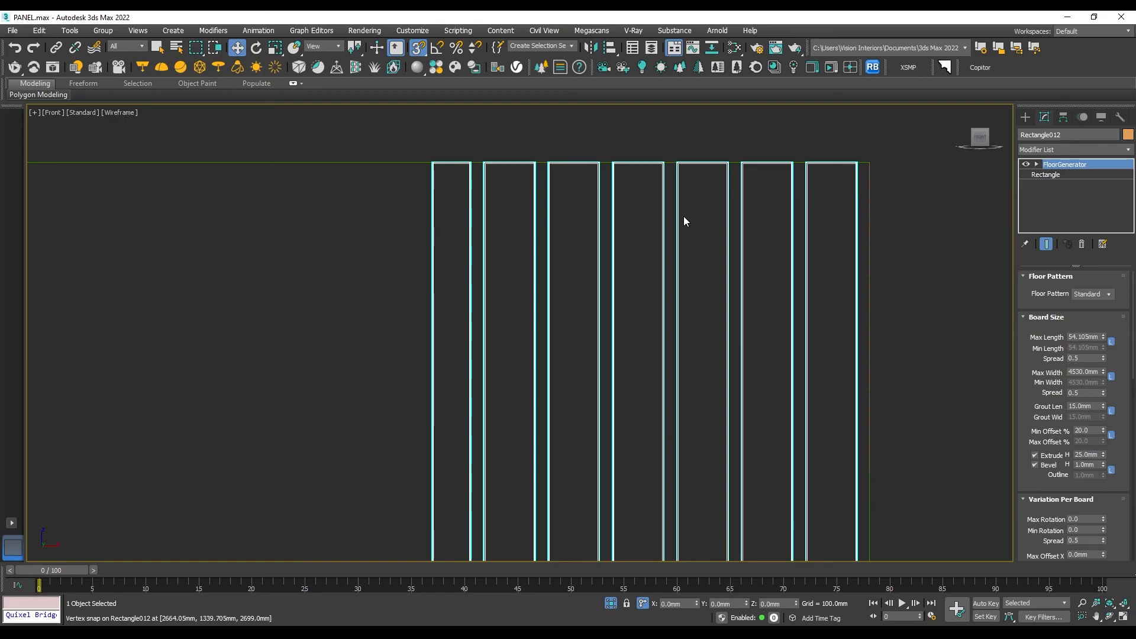
left_click(1093, 340)
type("50")
key("Return")
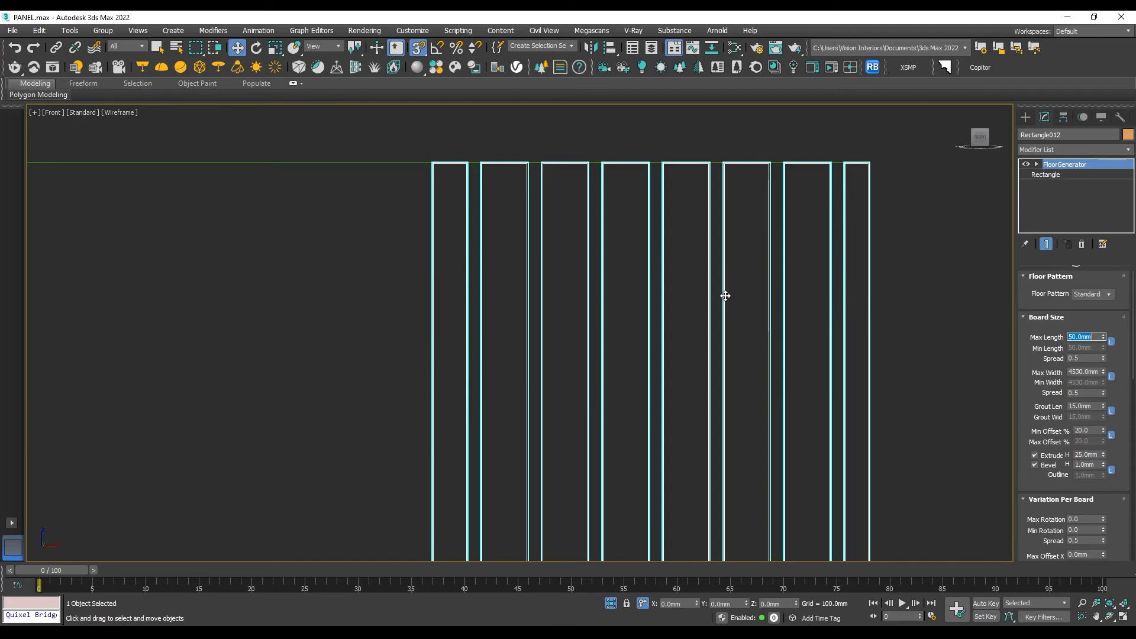
- Try a FloorGenerator board maximum width of 634.2 mm on the slats
scroll(701, 290, "down", 7)
middle_click_drag(708, 406, 679, 267)
scroll(672, 385, "down", 5)
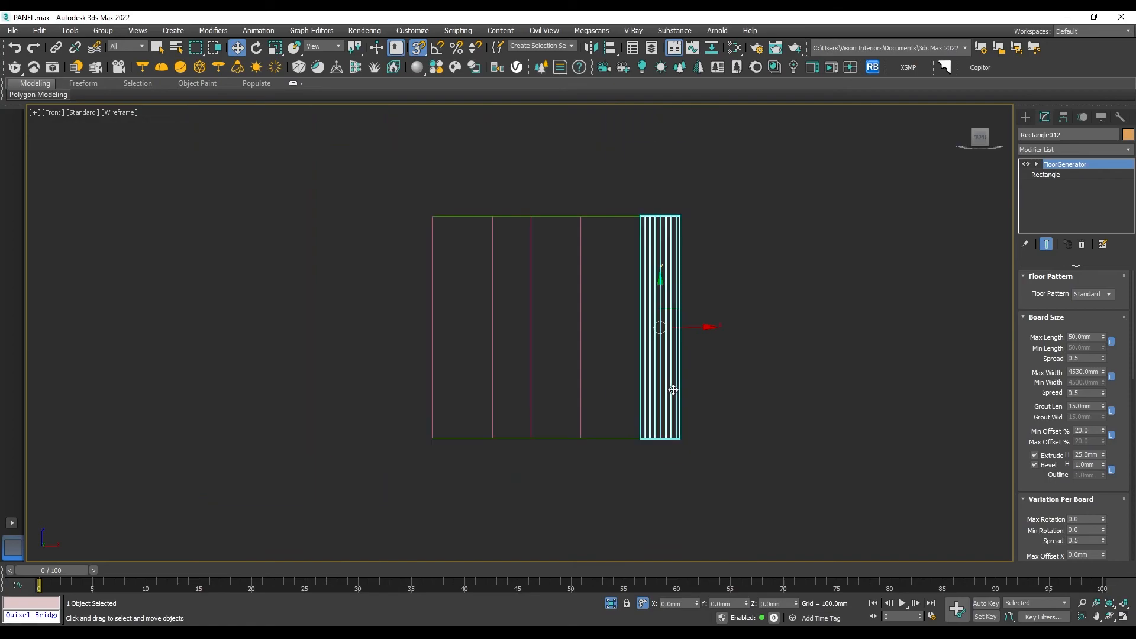
left_click_drag(1104, 373, 1120, 427)
scroll(655, 266, "up", 6)
scroll(672, 303, "down", 2)
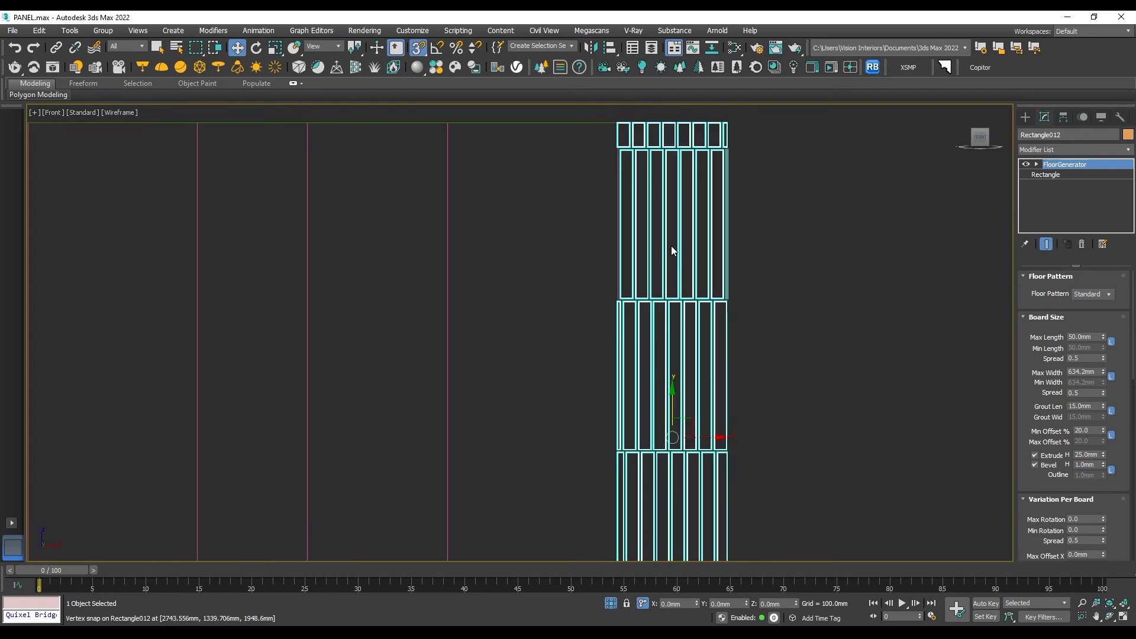
- Raise the board maximum width to about 3044 mm so each slat spans the full wall height
key("z")
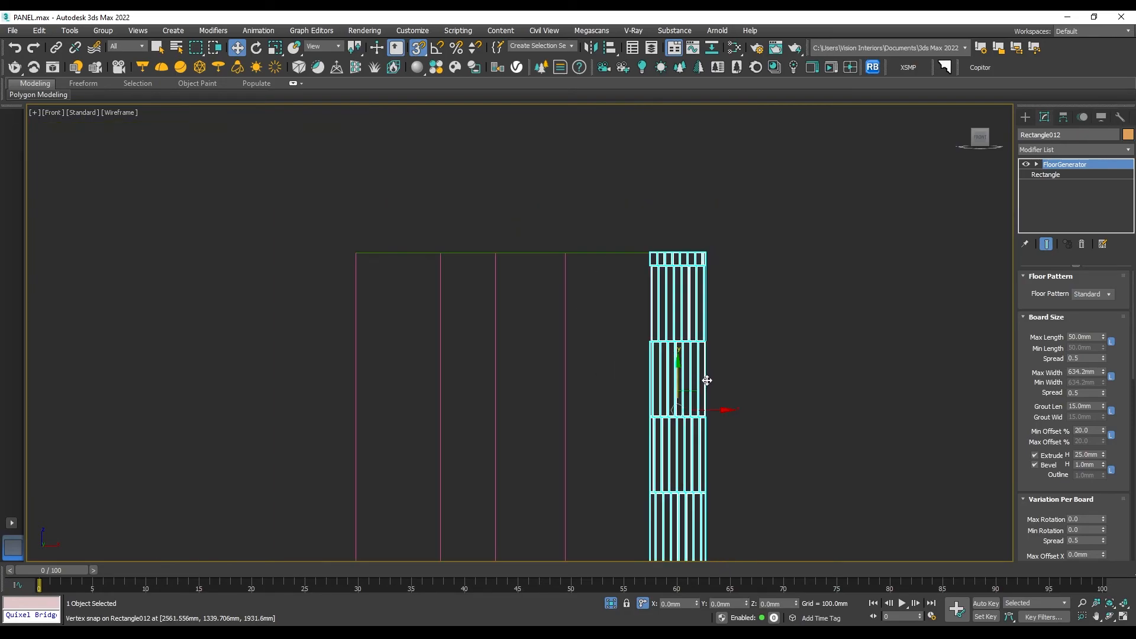
left_click_drag(1104, 372, 1094, 145)
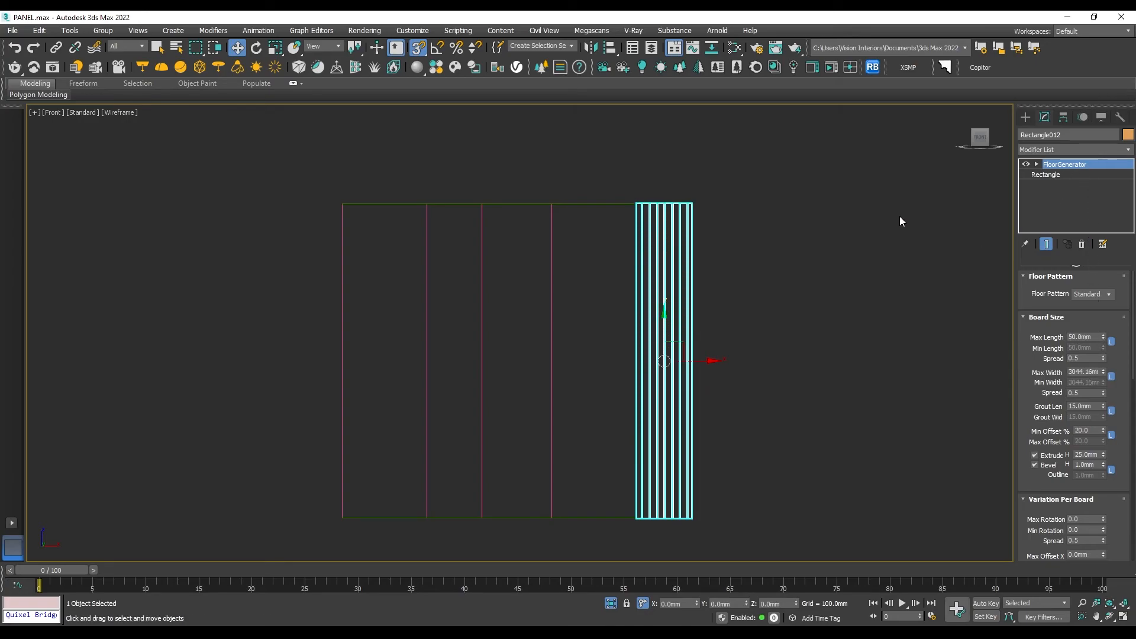
- Set the FloorGenerator board minimum offset to 0% for the slats on the rightmost strip
scroll(698, 321, "up", 3)
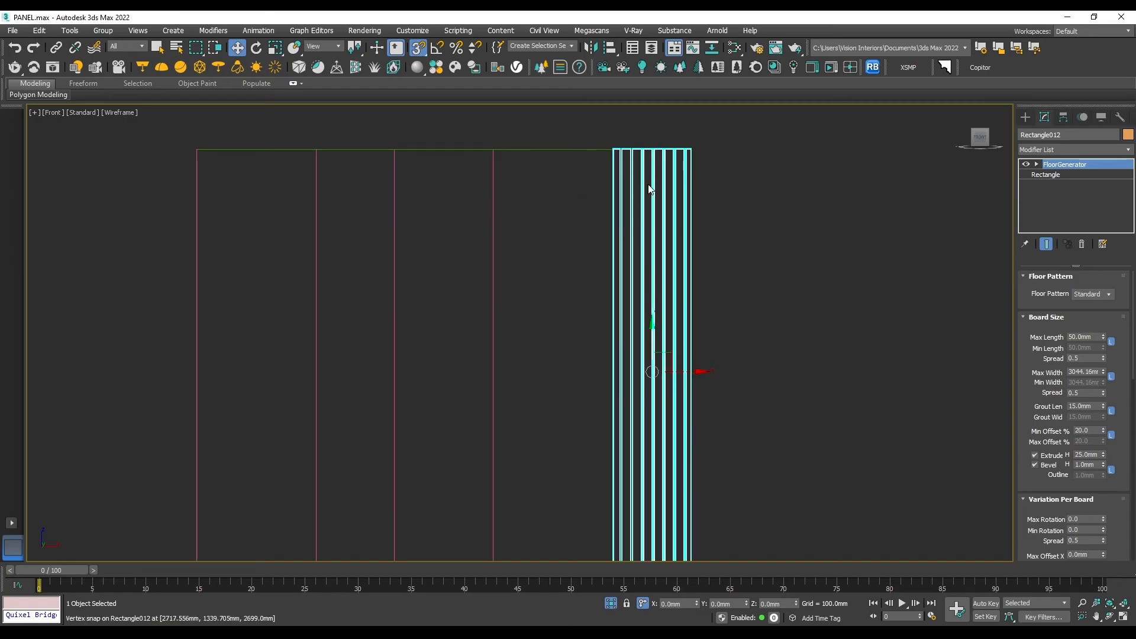
scroll(649, 190, "down", 2)
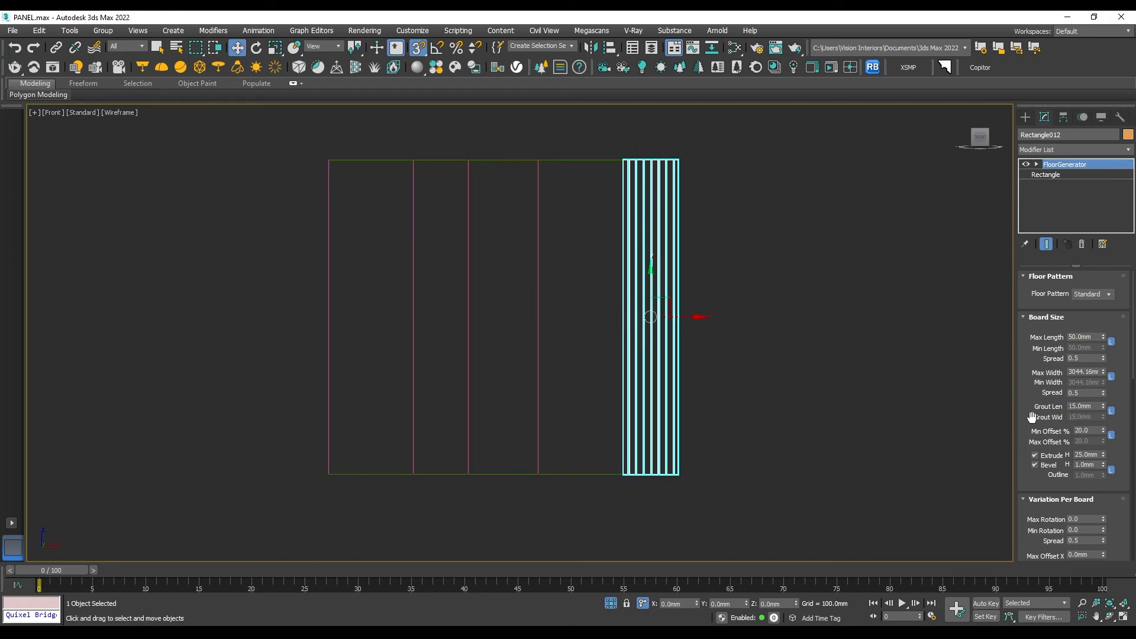
scroll(627, 190, "up", 10)
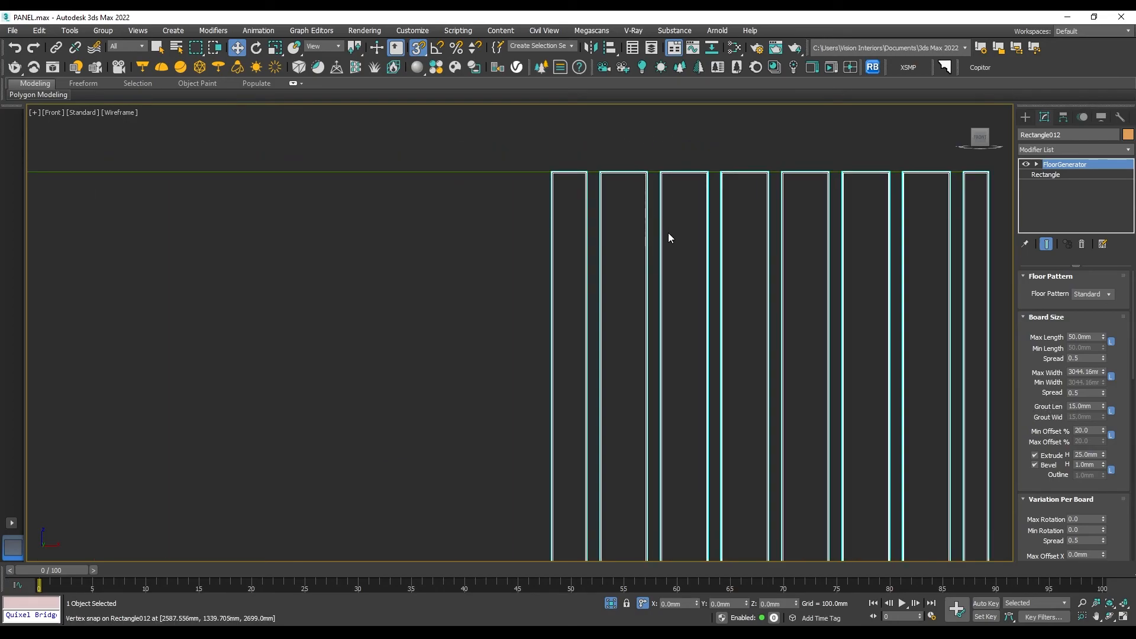
scroll(668, 233, "down", 3)
scroll(628, 207, "up", 3)
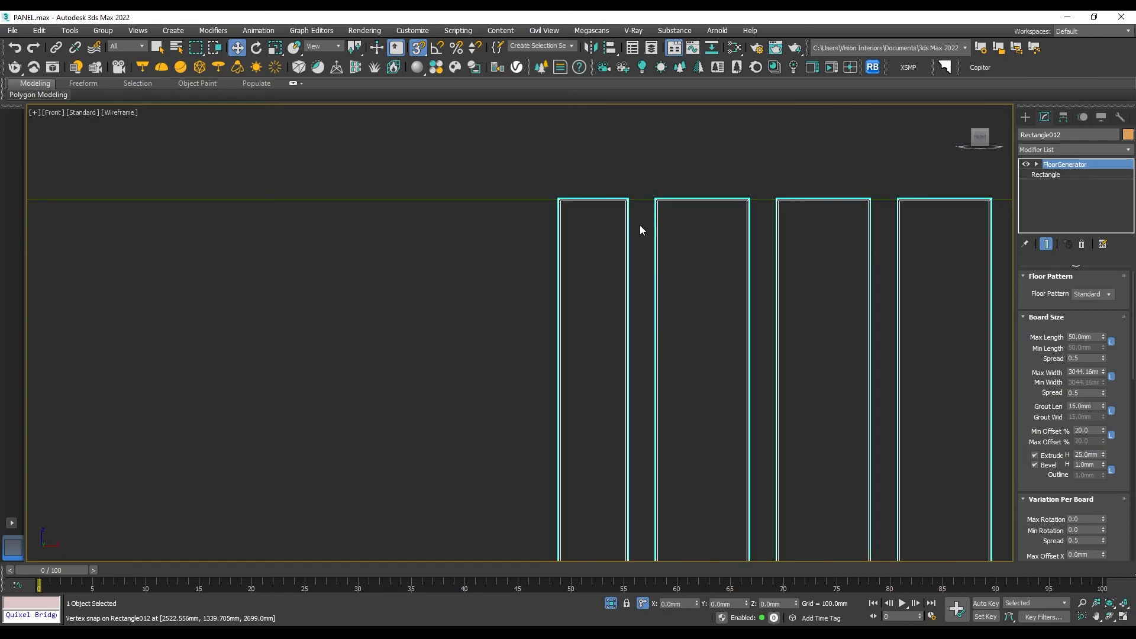
scroll(640, 232, "down", 1)
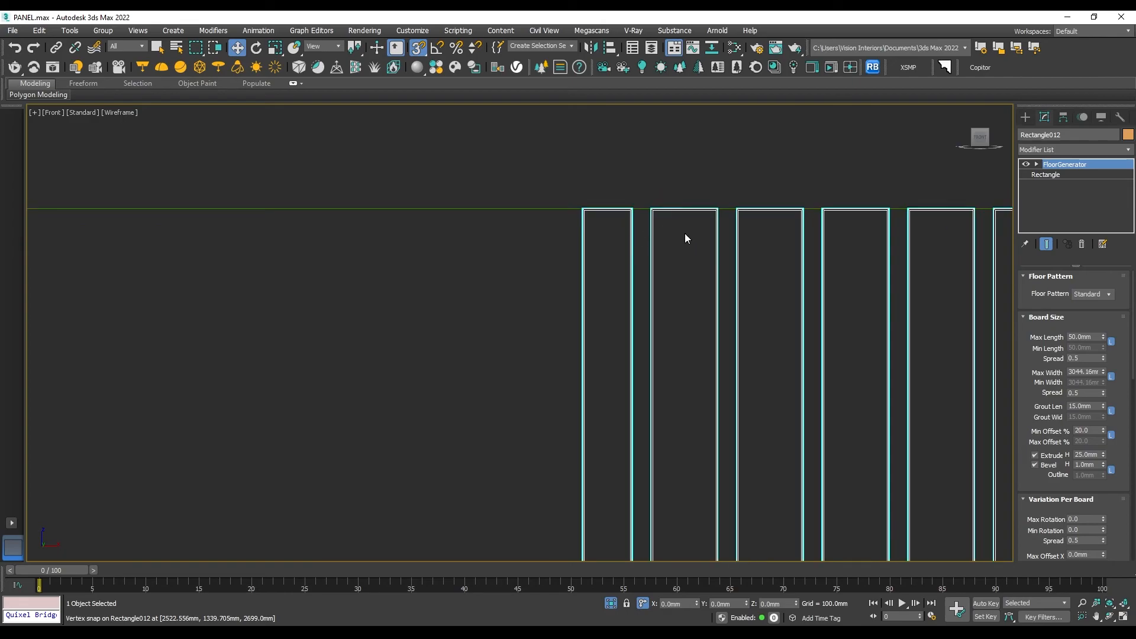
right_click(1104, 429)
scroll(765, 337, "down", 3)
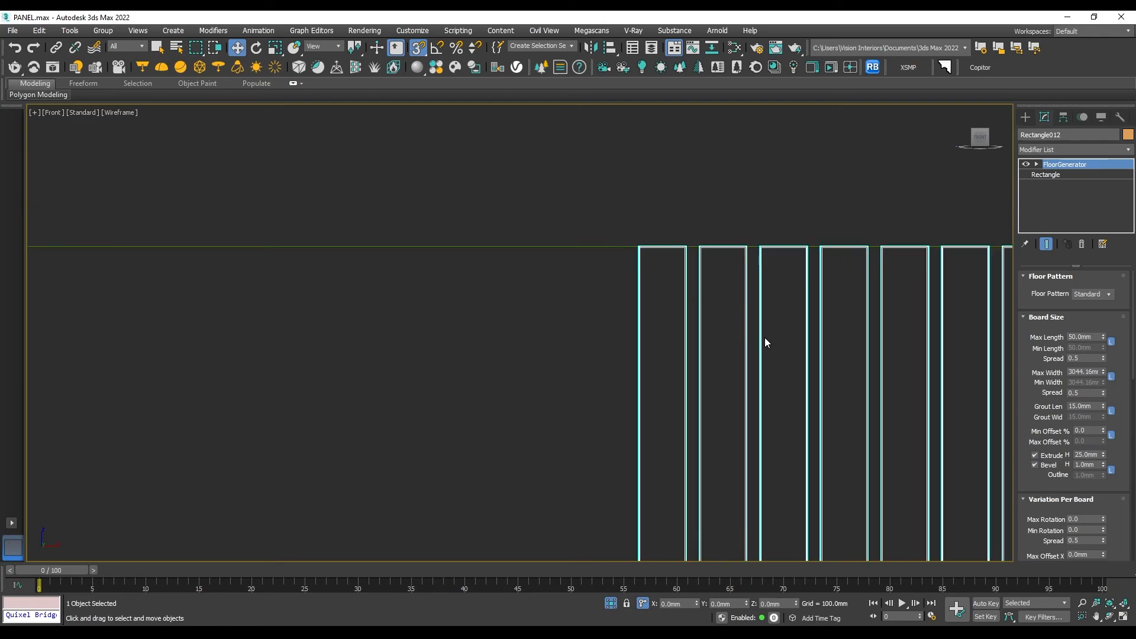
- Raise the board maximum length to about 54.14 mm so equal-width slats fill the rightmost strip
scroll(887, 275, "up", 3)
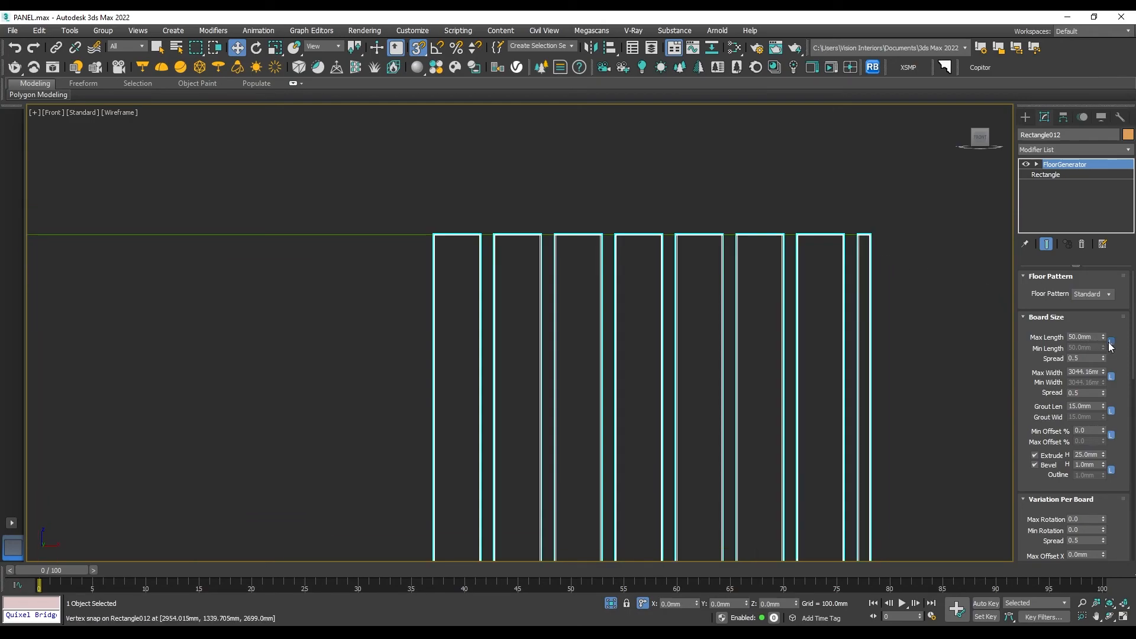
left_click_drag(1102, 335, 1103, 335)
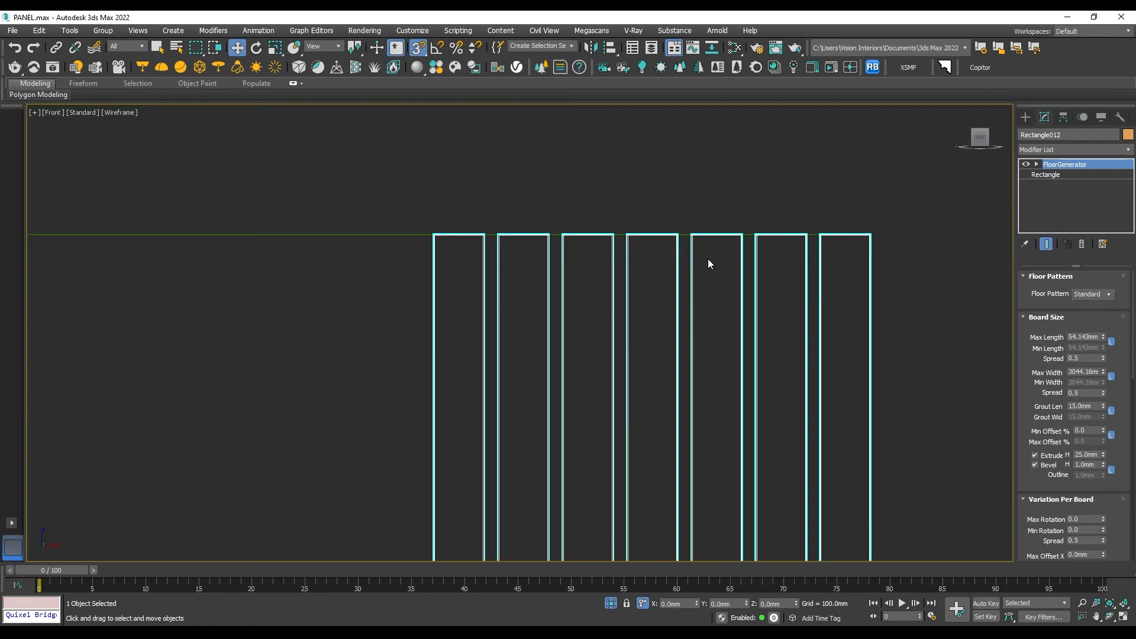
scroll(591, 253, "down", 2)
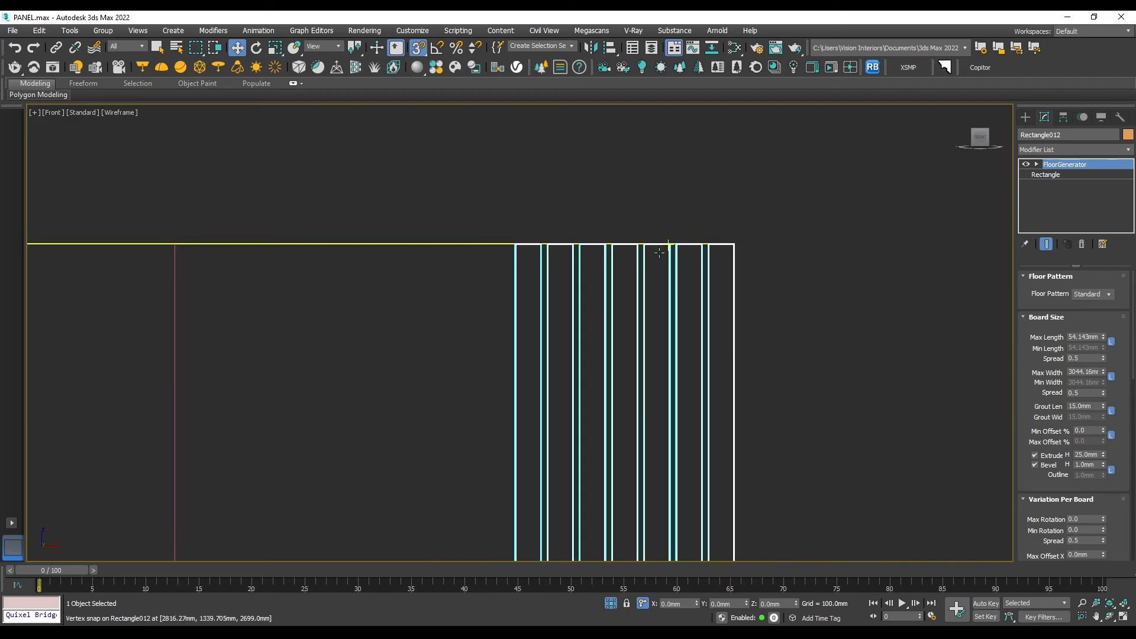
- Try a 5 mm bevel height on the slats in the perspective view and restore it to 1 mm
key("p")
scroll(535, 206, "up", 4)
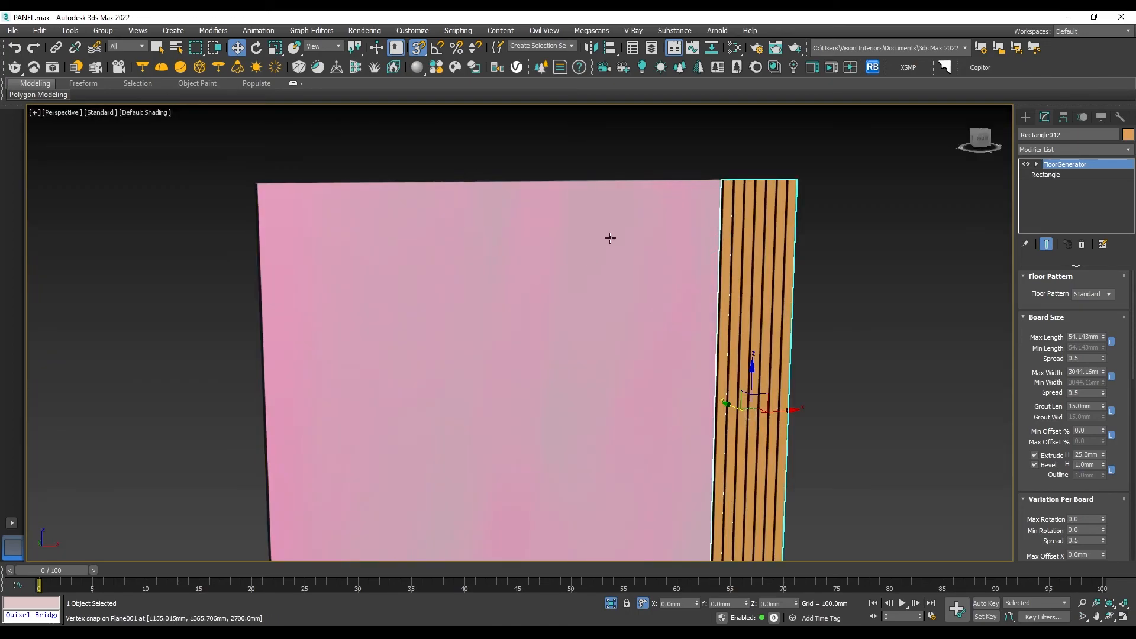
scroll(743, 195, "up", 3)
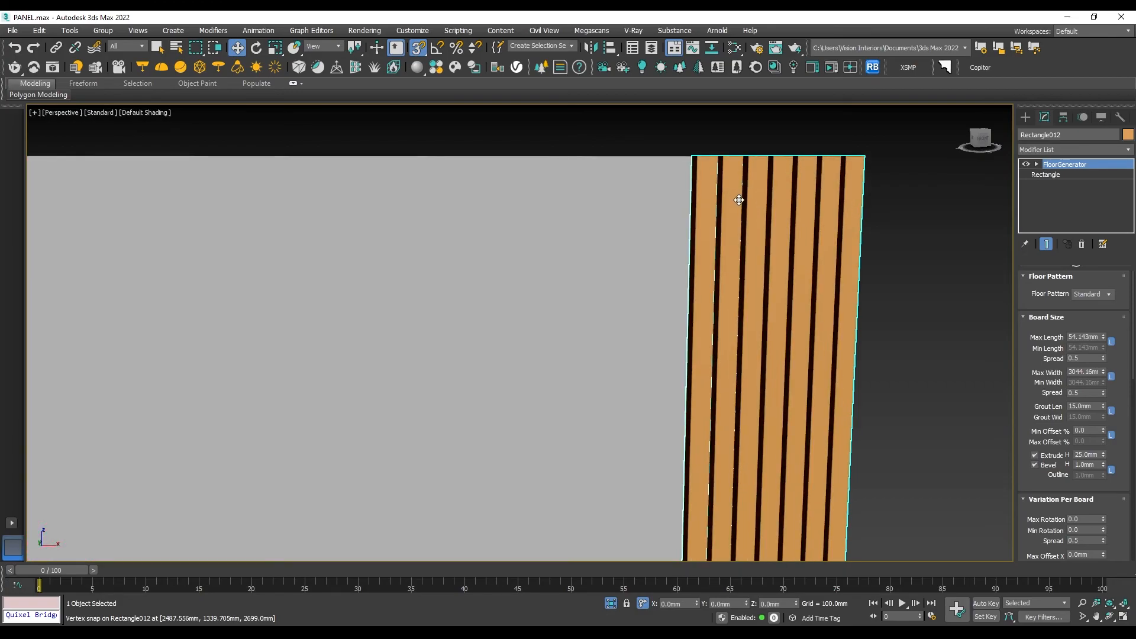
middle_click_drag(680, 183, 740, 261, "alt")
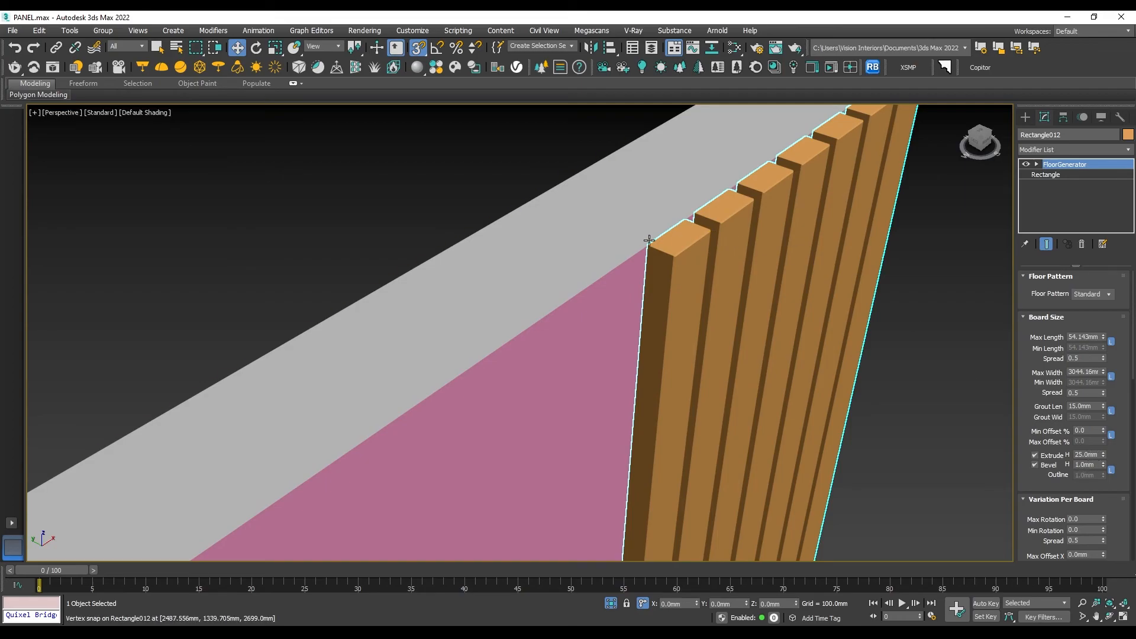
scroll(660, 241, "up", 4)
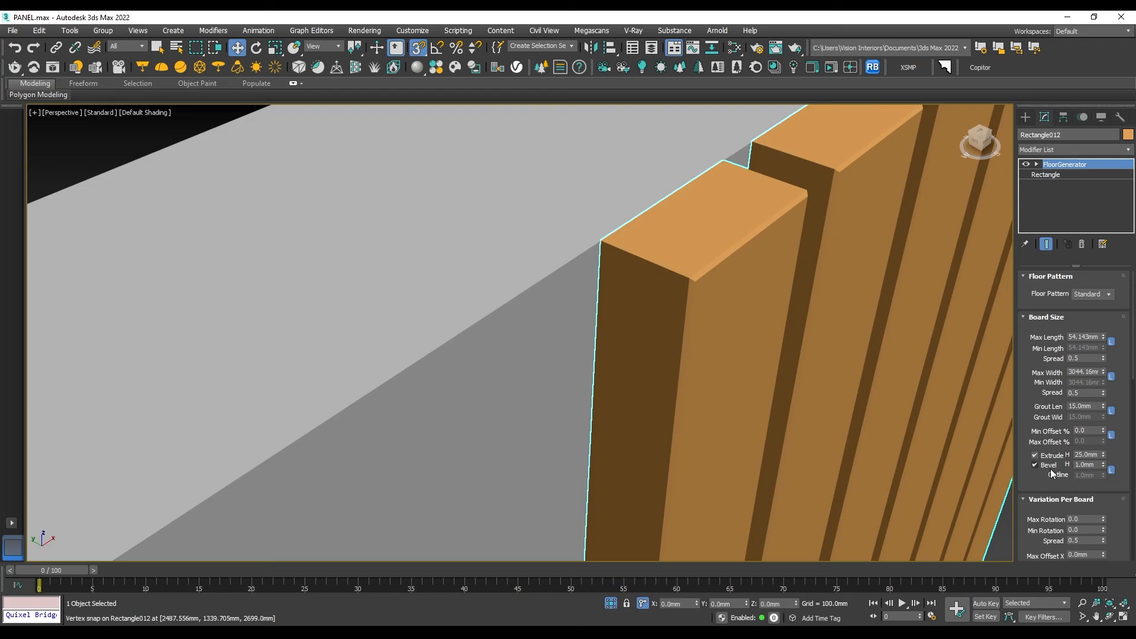
scroll(726, 261, "up", 3)
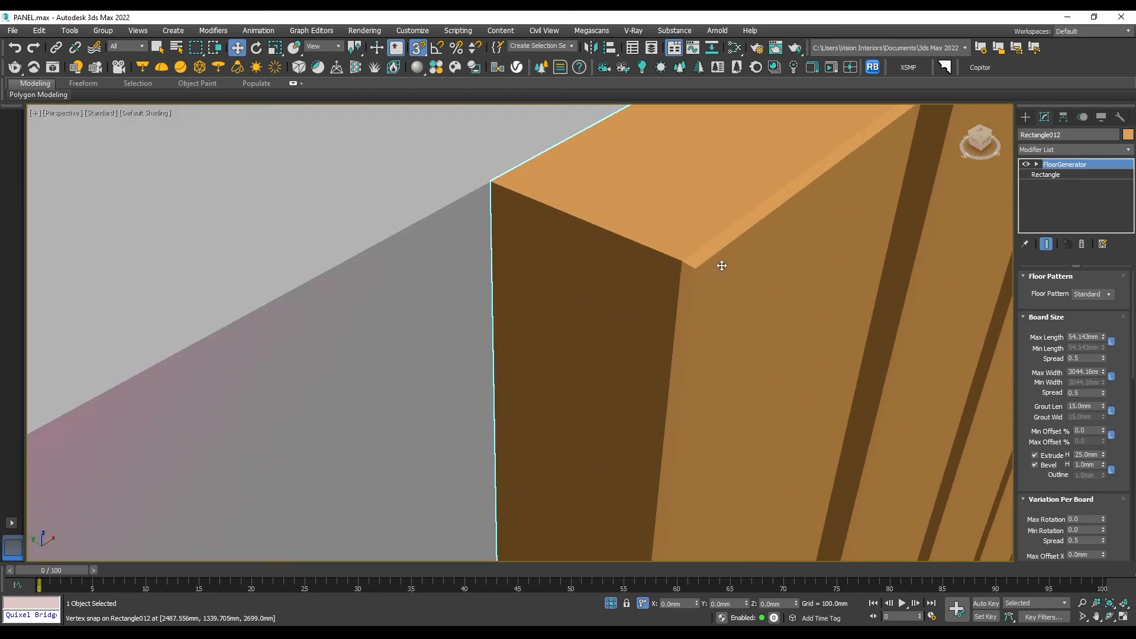
left_click(1098, 465)
type("5")
key("Return")
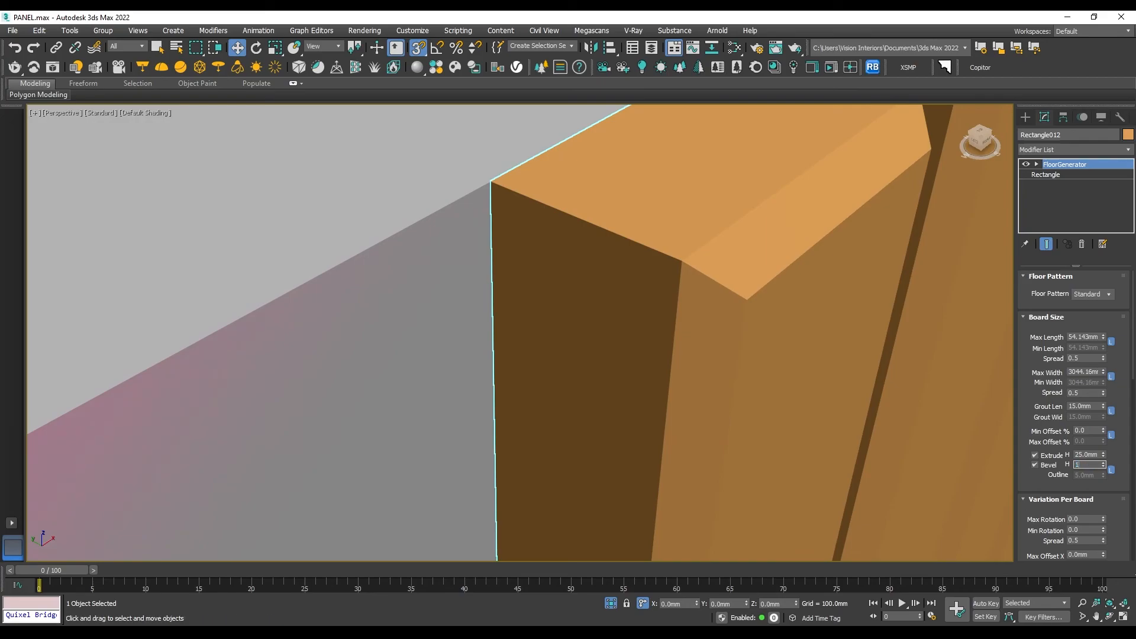
key("Return")
scroll(718, 263, "down", 5)
left_click(957, 312)
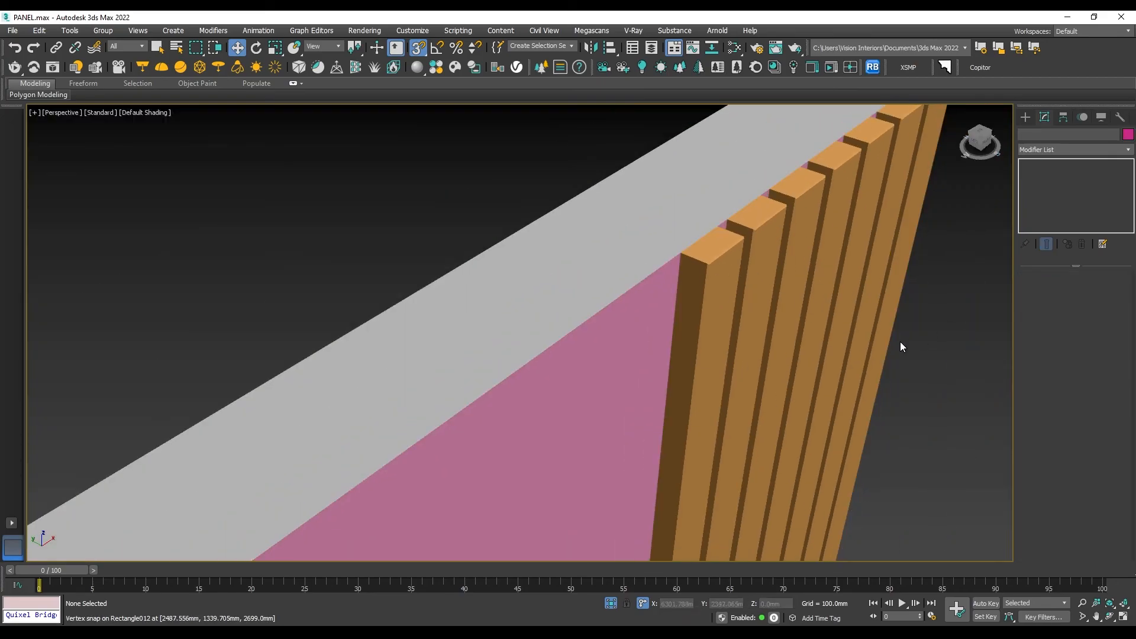
- Examine the slats on the rightmost strip from several angles in the perspective view
scroll(832, 314, "down", 2)
middle_click_drag(832, 314, 692, 265, "alt")
left_click(667, 250)
scroll(798, 267, "down", 5)
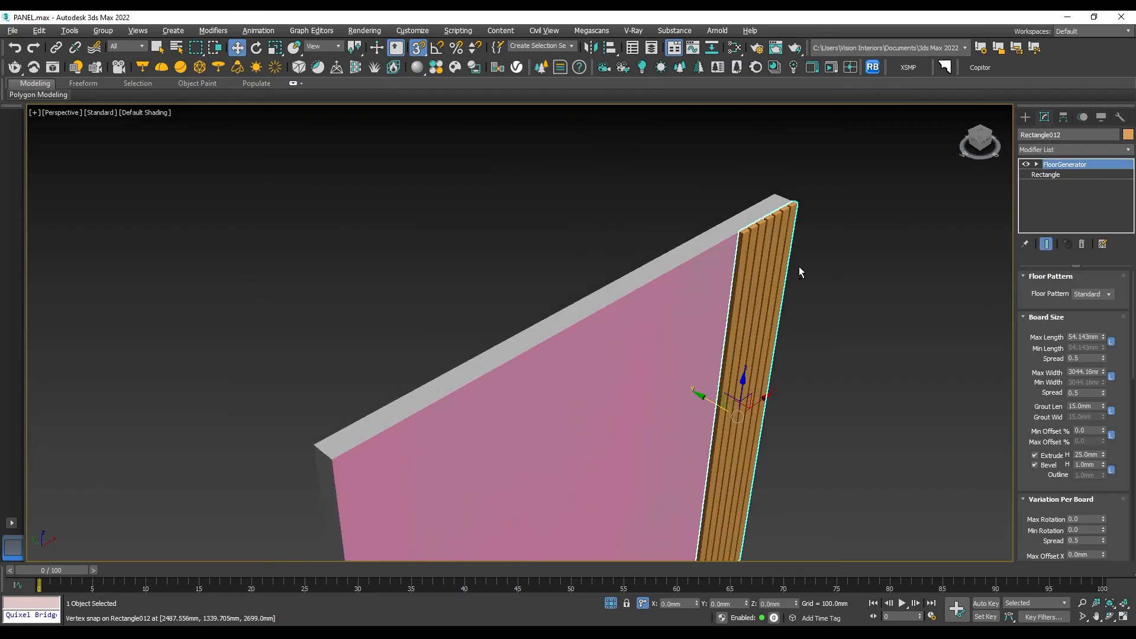
middle_click_drag(799, 272, 747, 254, "alt")
scroll(770, 230, "up", 4)
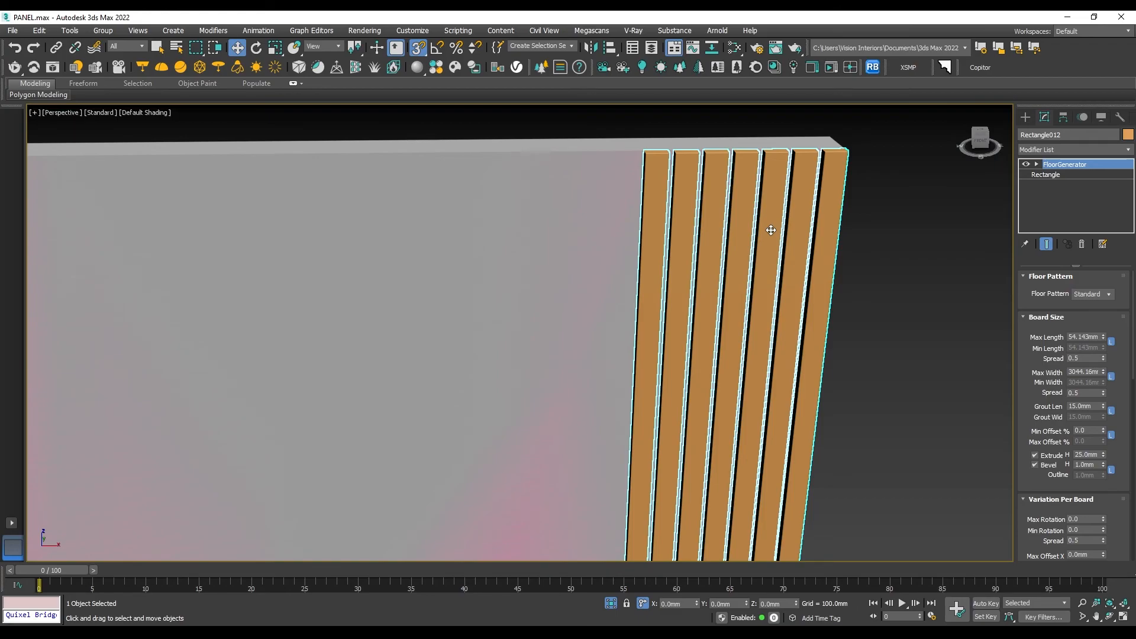
left_click(950, 233)
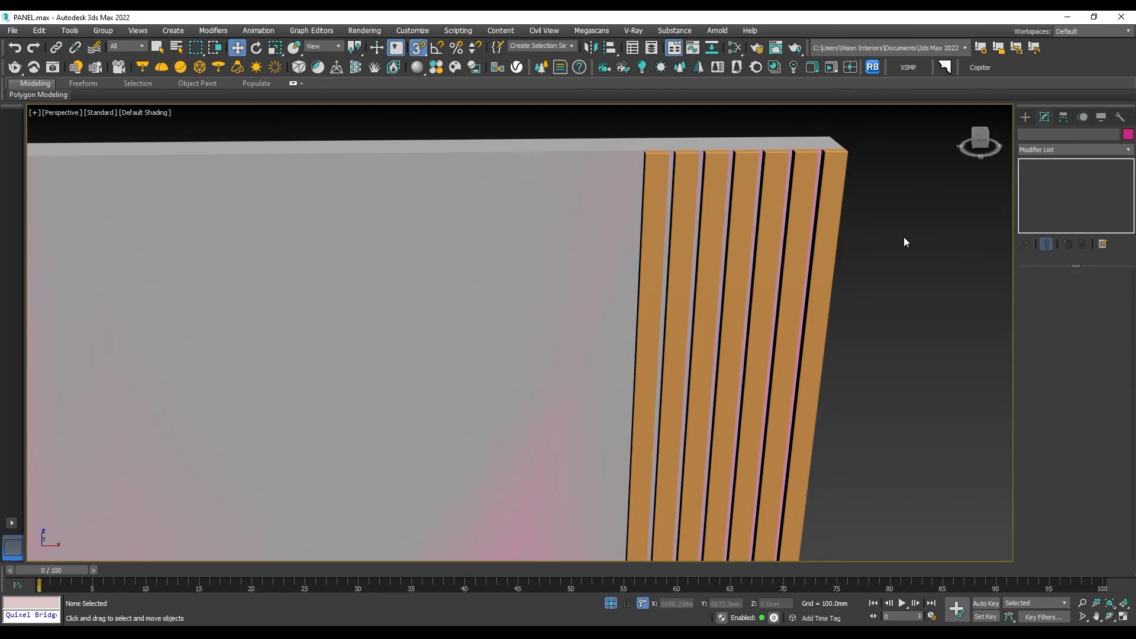
left_click(736, 215)
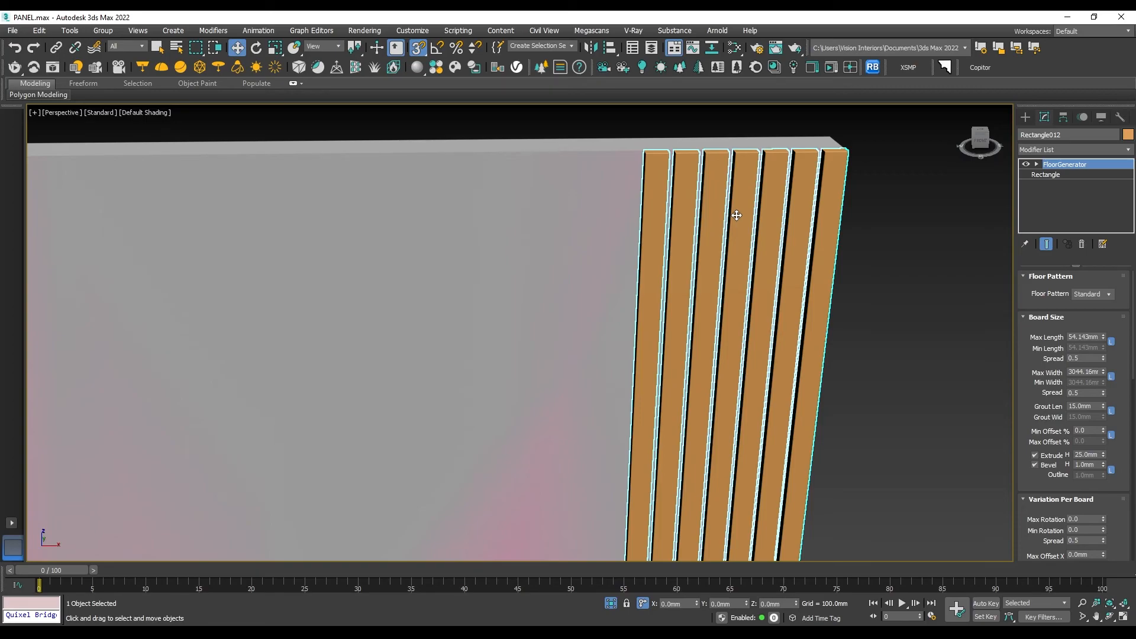
left_click(975, 271)
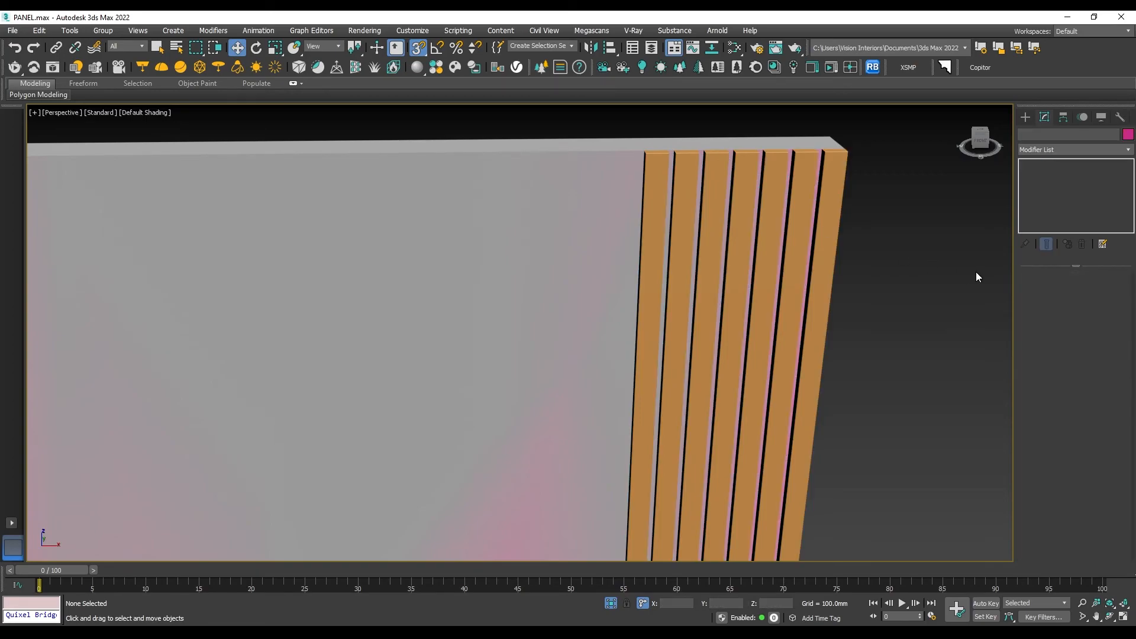
- Draw a 2700 by 600 mm rectangle in the front view, snapped to the corners of the wall's middle strip
key("f")
key("F3")
scroll(736, 284, "down", 5)
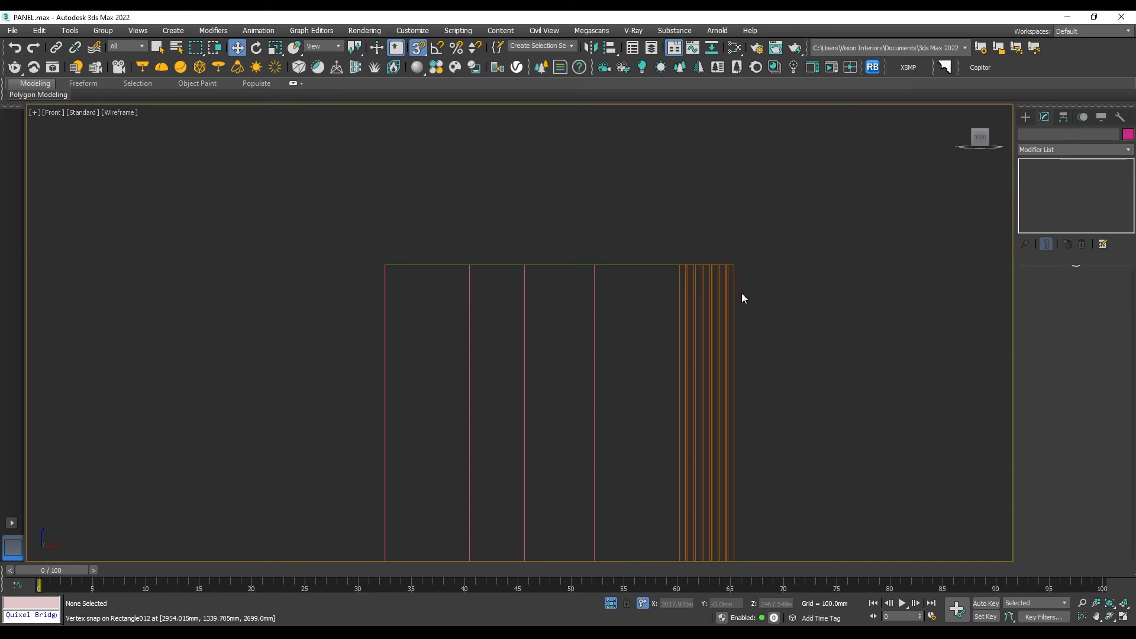
middle_click_drag(726, 315, 742, 270)
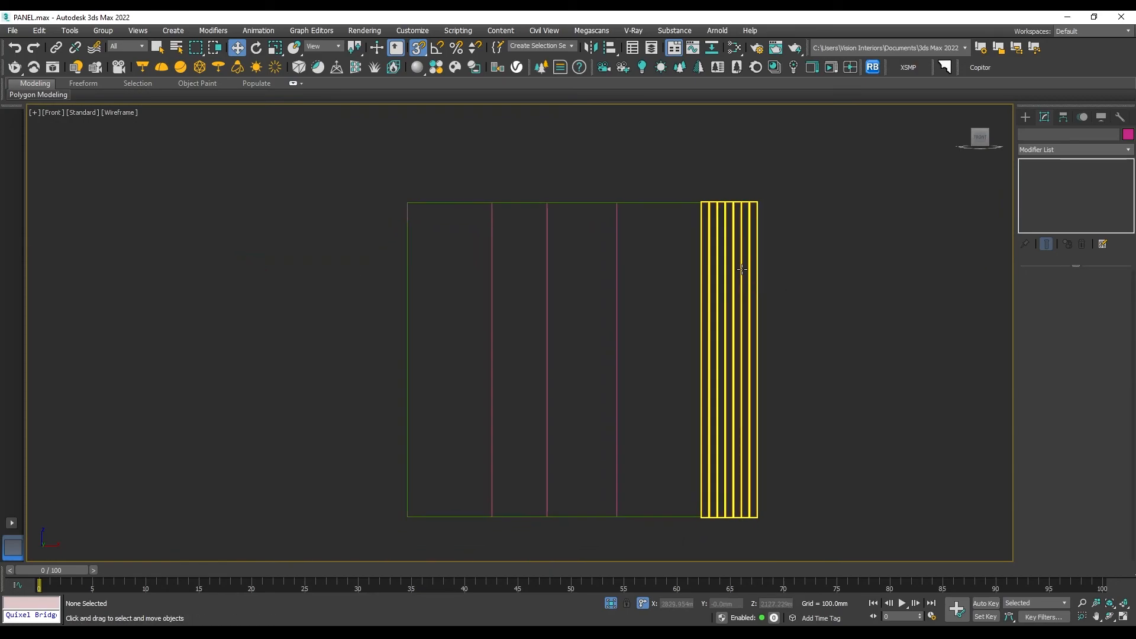
middle_click_drag(622, 252, 655, 249)
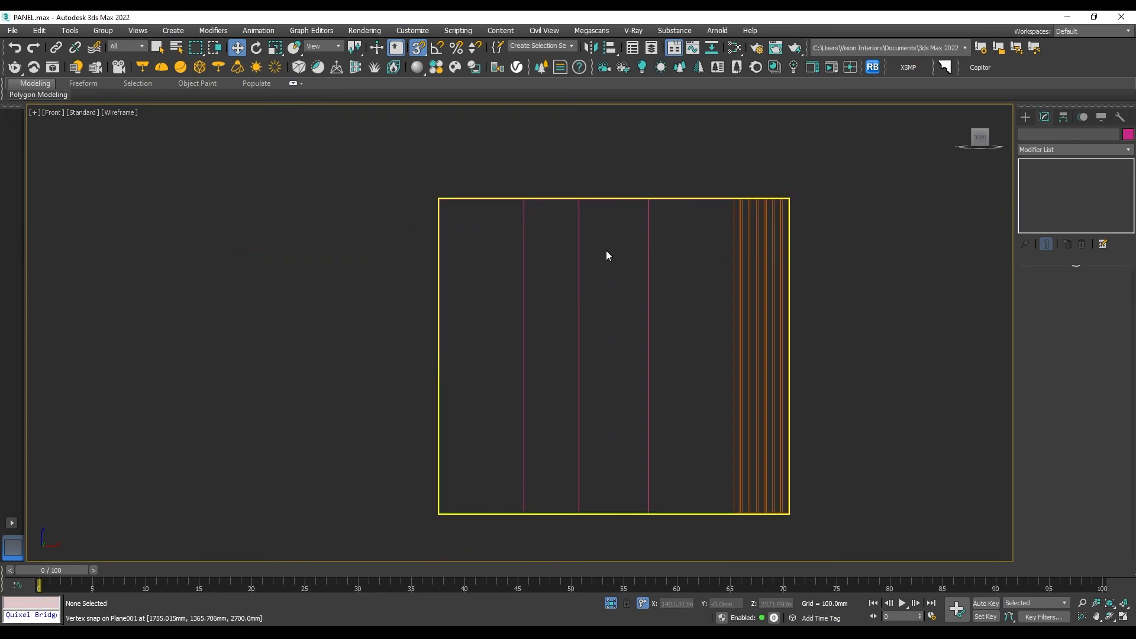
left_click(1025, 116)
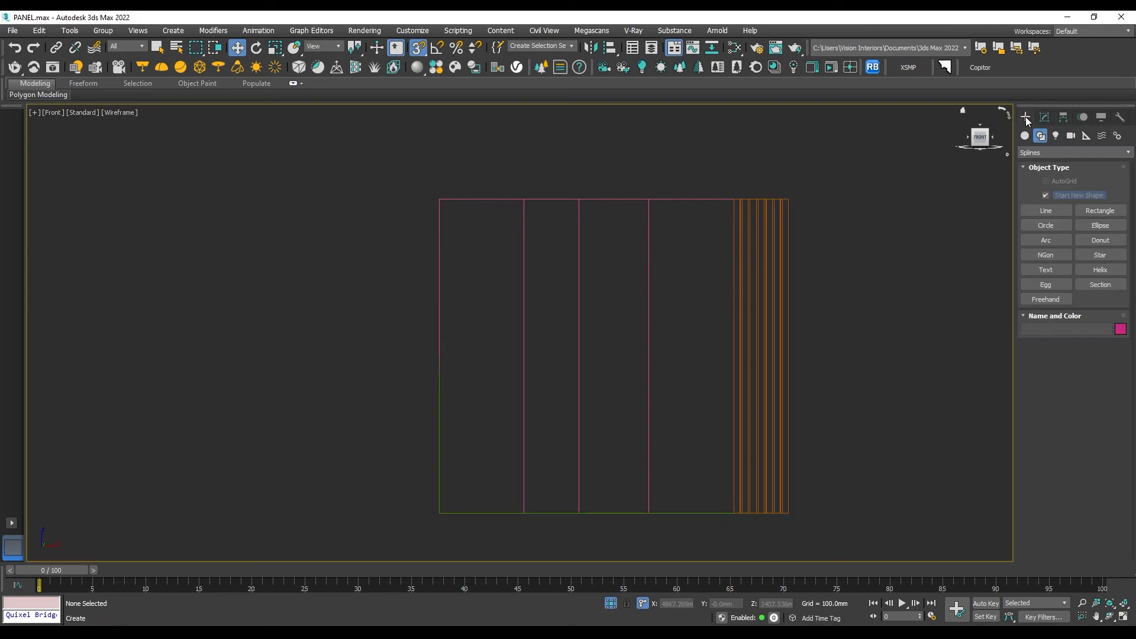
left_click(1100, 211)
left_click_drag(579, 201, 649, 512)
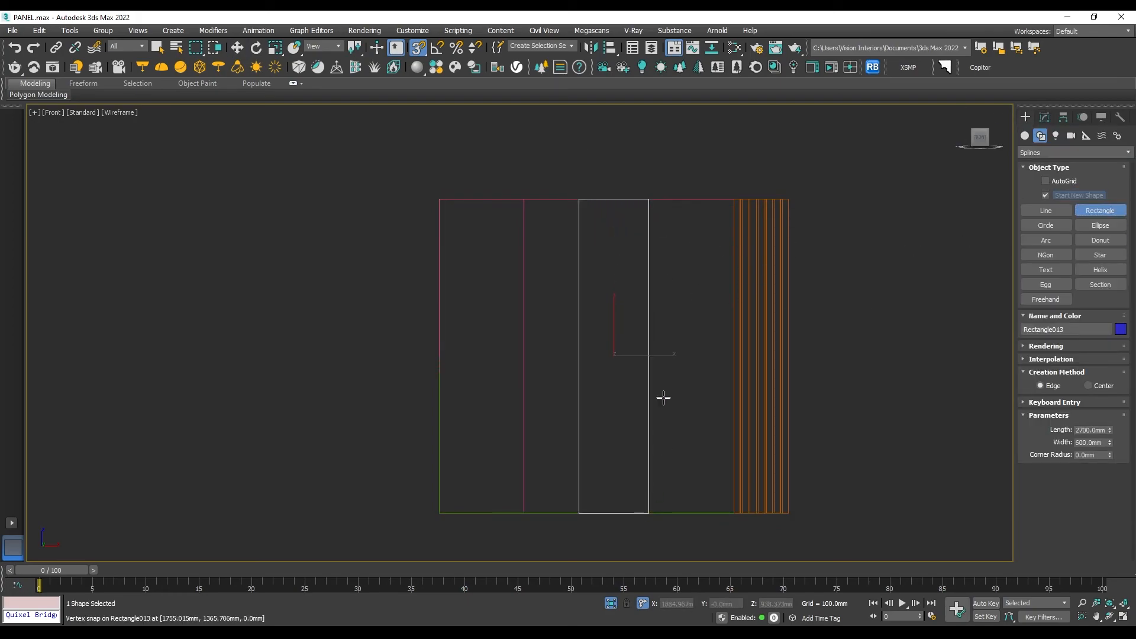
key("w")
- Apply the FloorGenerator modifier to the middle strip's rectangle, keeping the same board settings
left_click(1045, 117)
left_click(1059, 151)
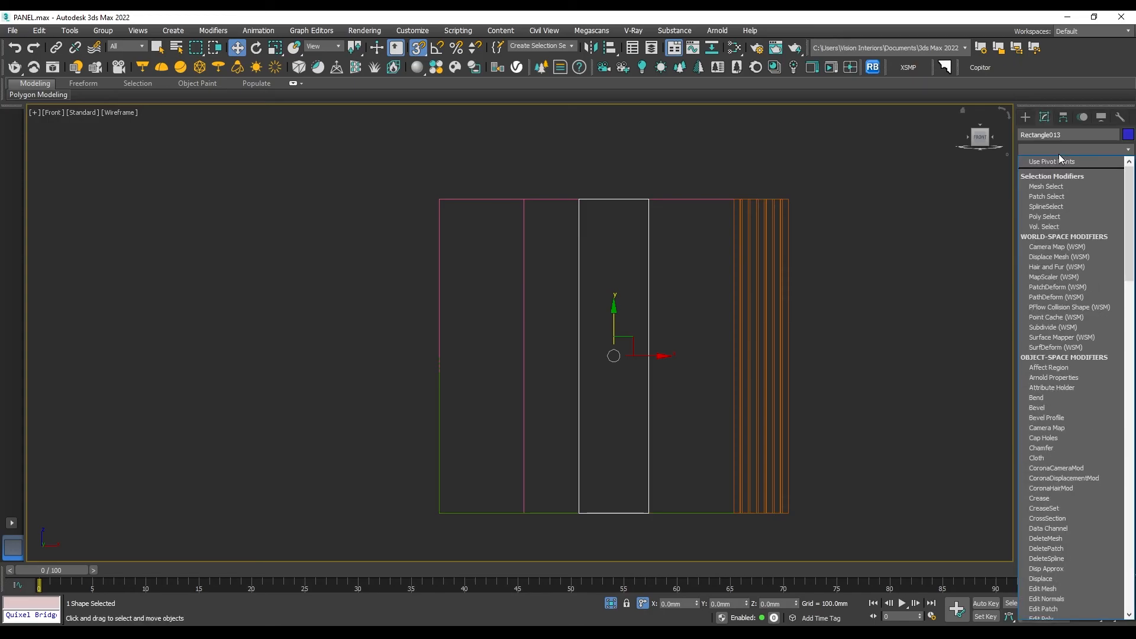
scroll(1059, 155, "down", 10)
left_click(1060, 155)
scroll(725, 203, "up", 5)
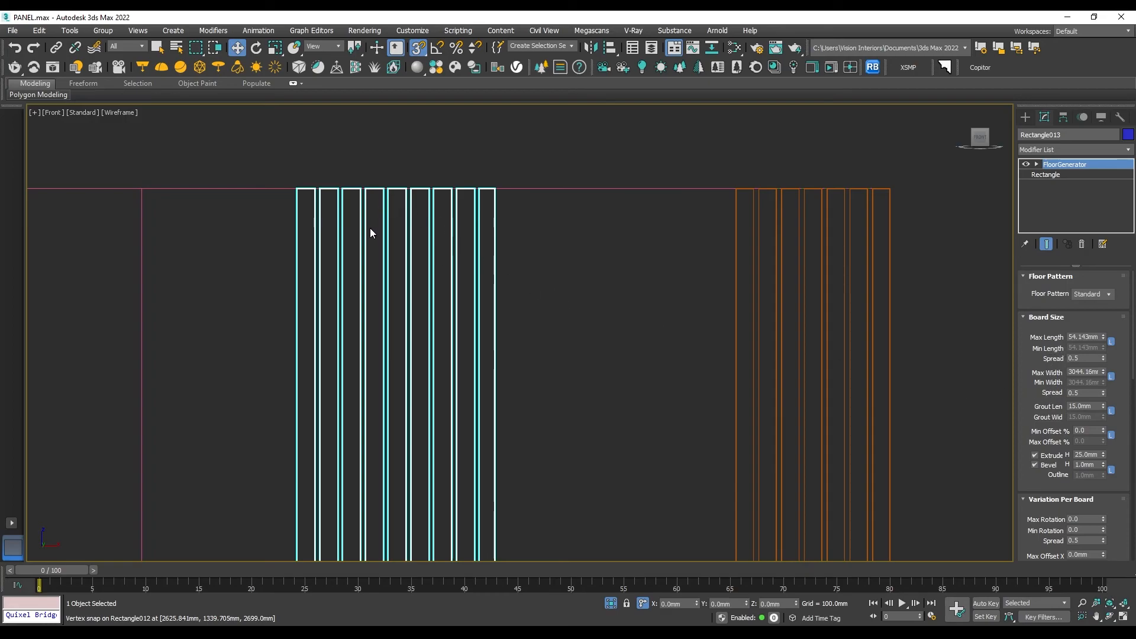
scroll(411, 257, "down", 3)
- Draw a rectangle of 2700 by about 727.5 mm, snapped to the corners of the wall's leftmost strip
middle_click_drag(411, 258, 595, 203)
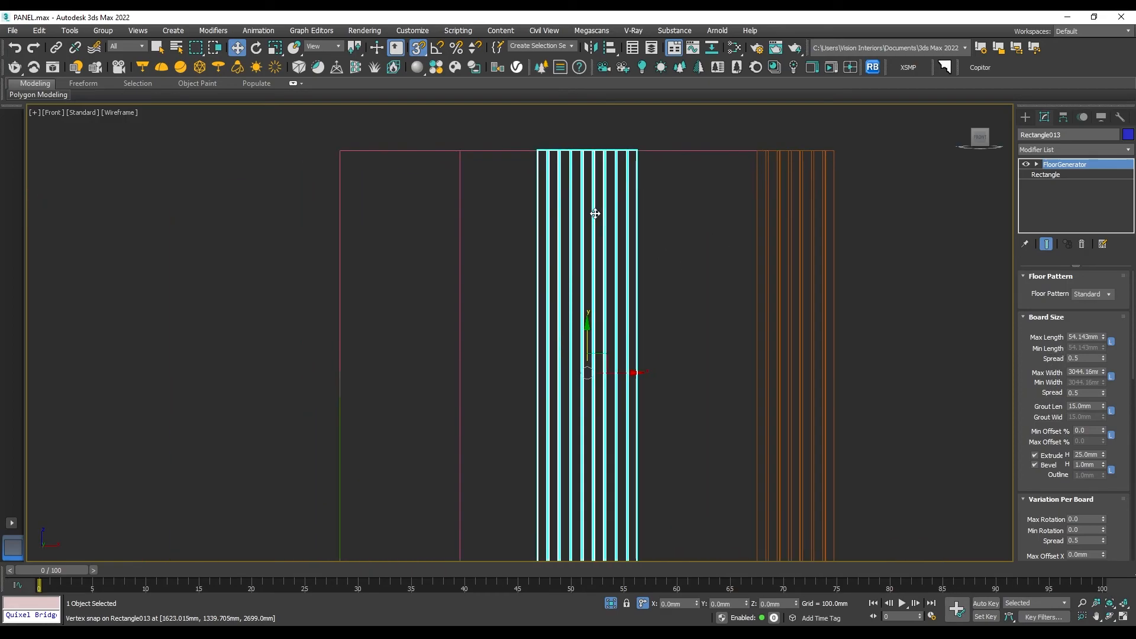
left_click(1026, 116)
left_click(1100, 210)
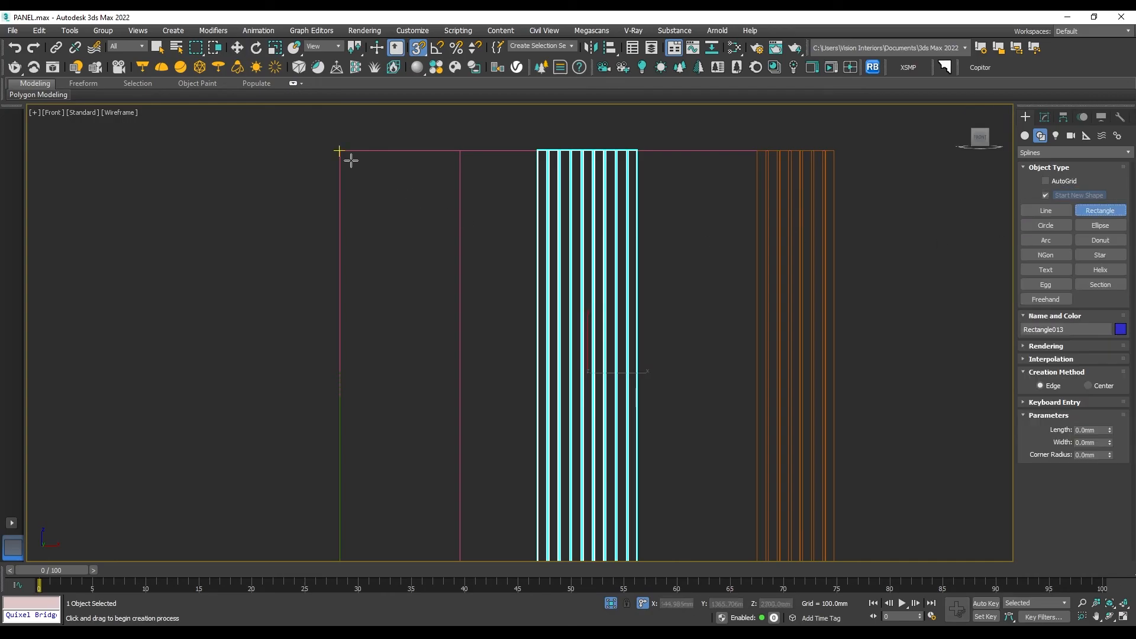
scroll(350, 155, "down", 2)
left_click_drag(351, 151, 436, 465)
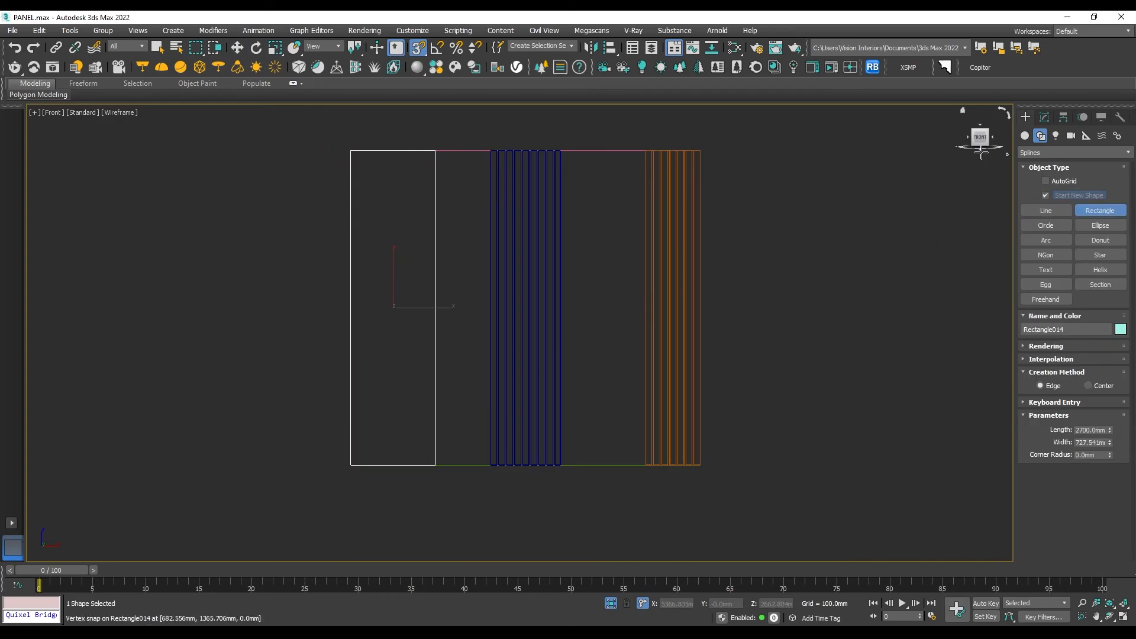
- Apply the FloorGenerator modifier to the leftmost strip's rectangle, keeping the same board settings
left_click(1044, 116)
left_click(1059, 151)
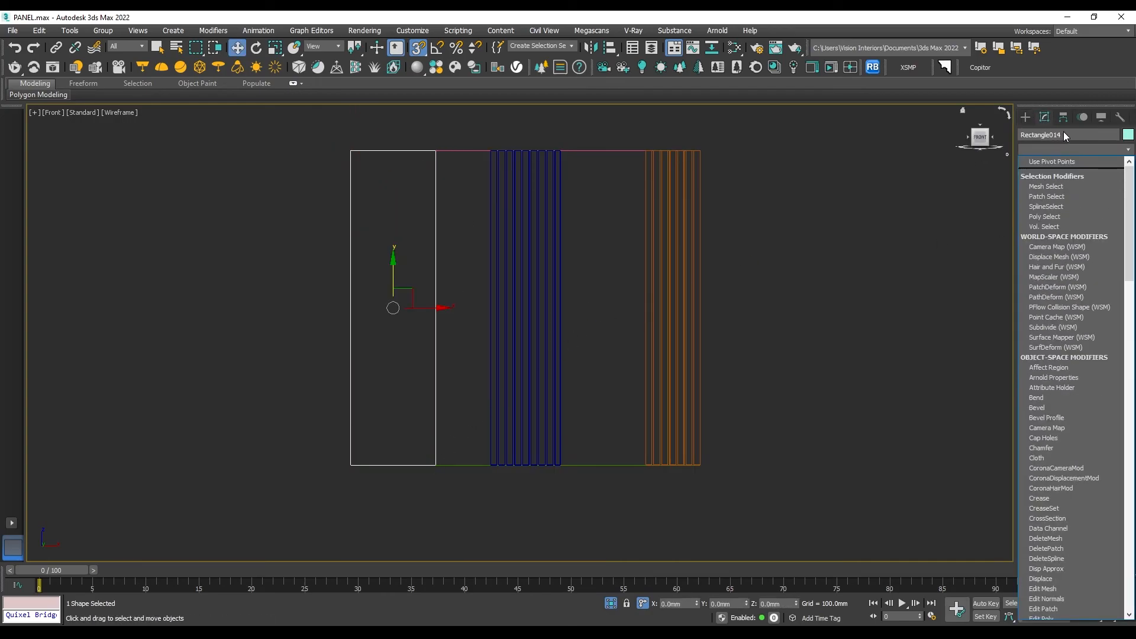
type("flo")
key("Return")
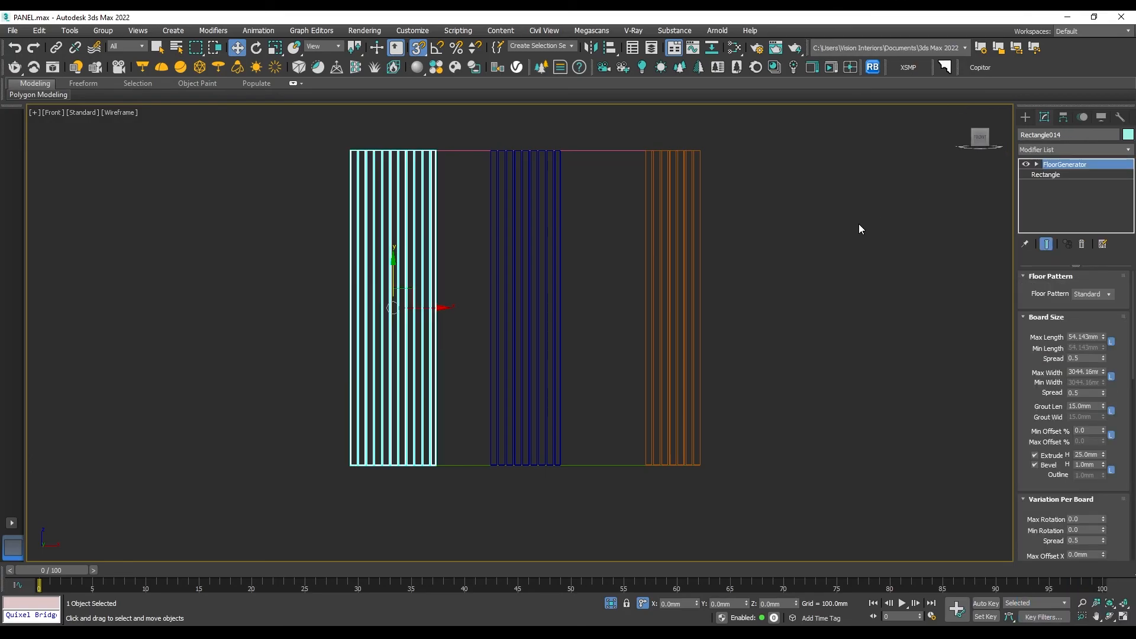
left_click(828, 234)
- Examine the three slatted strips and the empty strips between them in the perspective and front views
key("p")
scroll(680, 244, "down", 5)
middle_click_drag(414, 236, 503, 308, "alt")
scroll(486, 333, "up", 3)
scroll(557, 201, "down", 4)
middle_click_drag(616, 213, 666, 236, "alt")
scroll(583, 225, "up", 3)
scroll(633, 210, "down", 2)
scroll(704, 223, "up", 2)
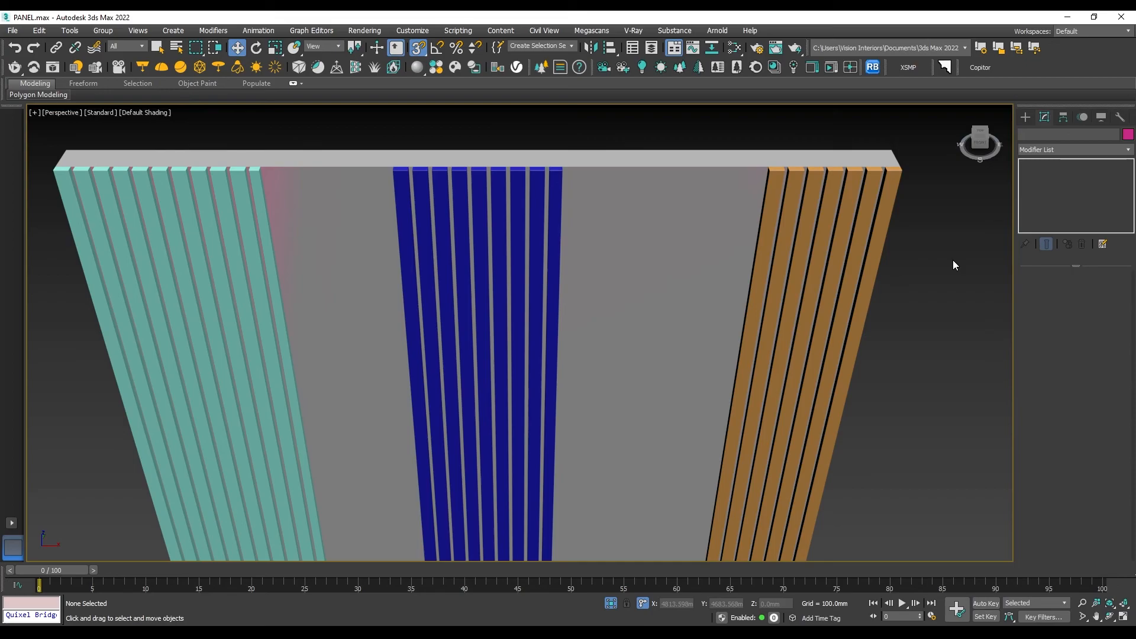
key("f")
scroll(611, 265, "down", 2)
scroll(611, 266, "up", 2)
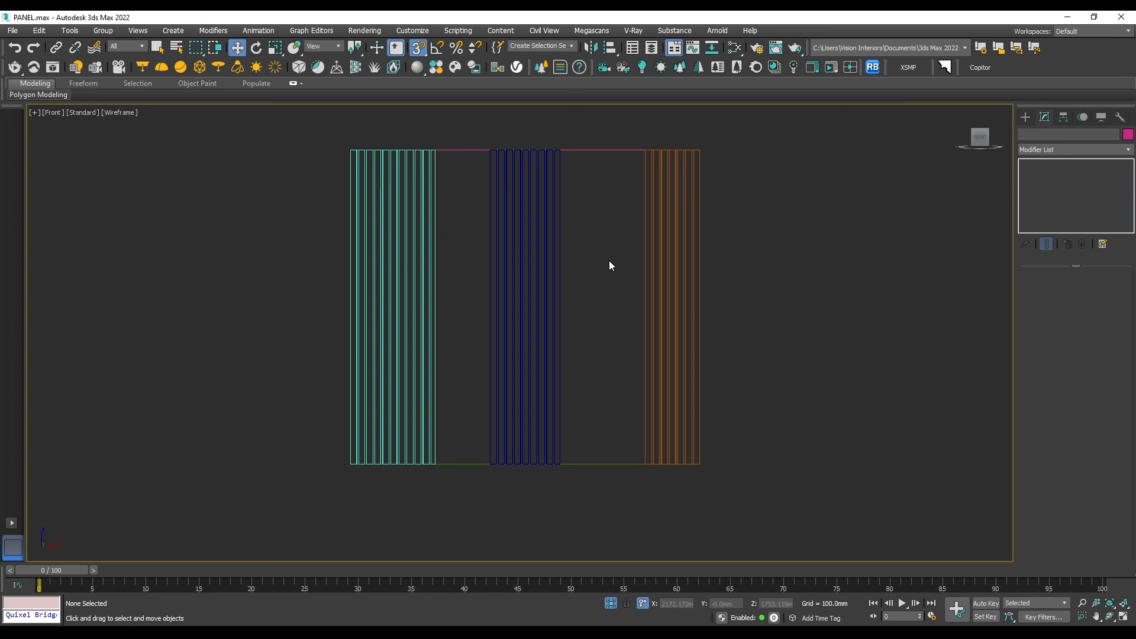
- Draw two rectangles over the two empty strips between the slatted strips, snapped to the strip corners
left_click(1025, 116)
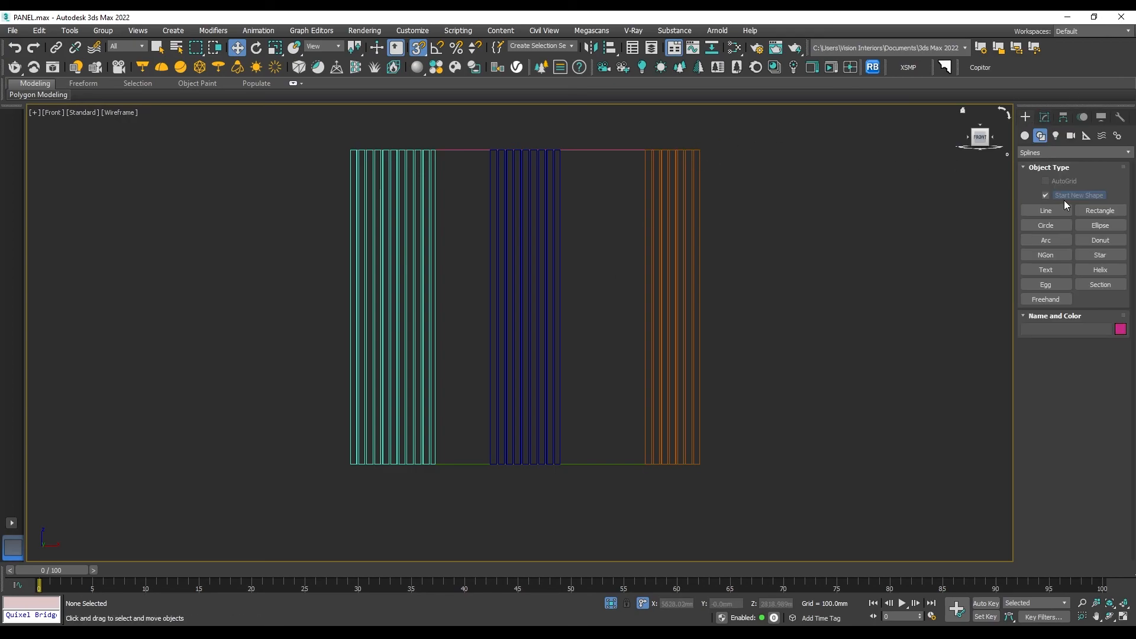
left_click(1096, 213)
left_click_drag(561, 150, 645, 463)
left_click_drag(436, 150, 490, 464)
key("w")
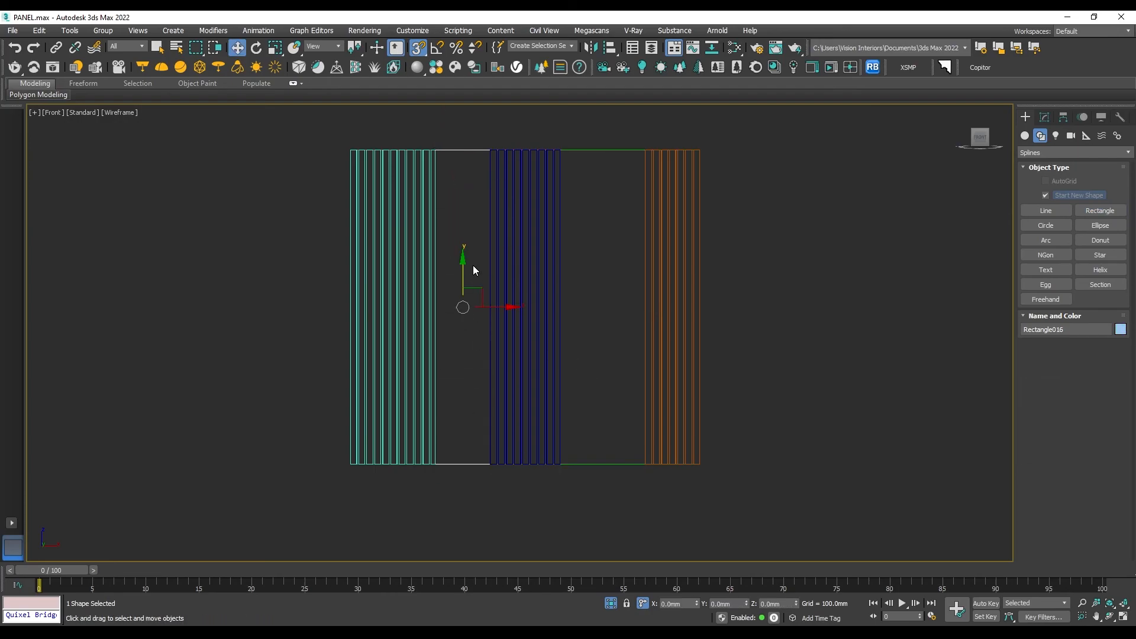
- Move both new rectangles together along the Y axis in the perspective view, snapping them back to the wall surface
key("p")
mouse_move(532, 185)
middle_mouse_down("alt")
mouse_move(418, 226)
mouse_move(400, 244)
mouse_move(478, 280)
middle_mouse_up("alt")
right_click(523, 126)
left_click(544, 171)
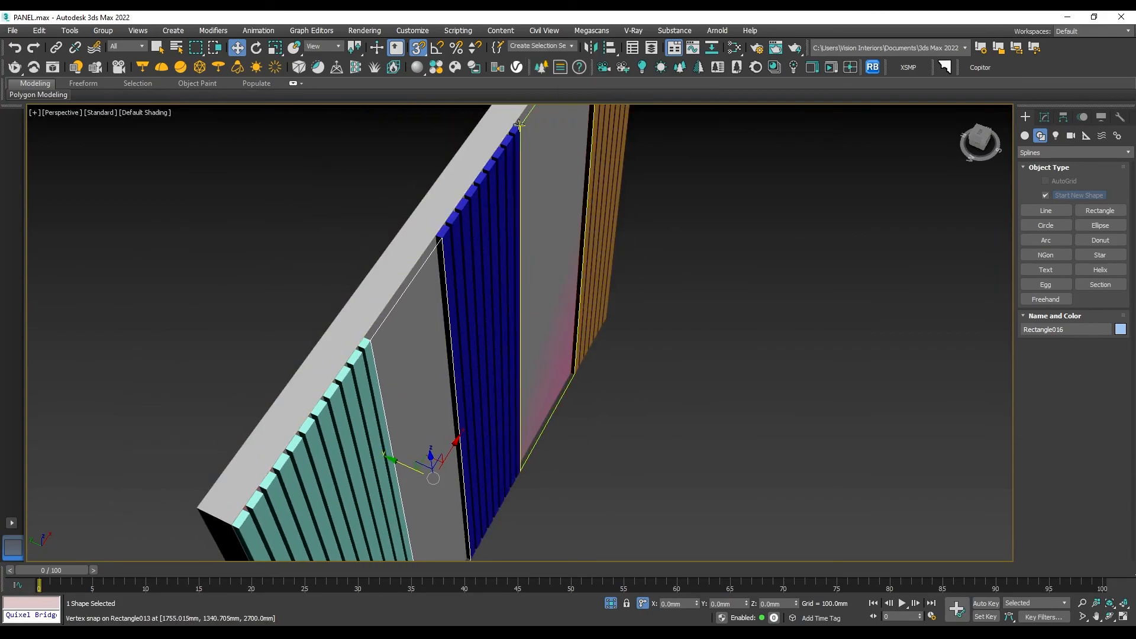
left_click(464, 259, "ctrl")
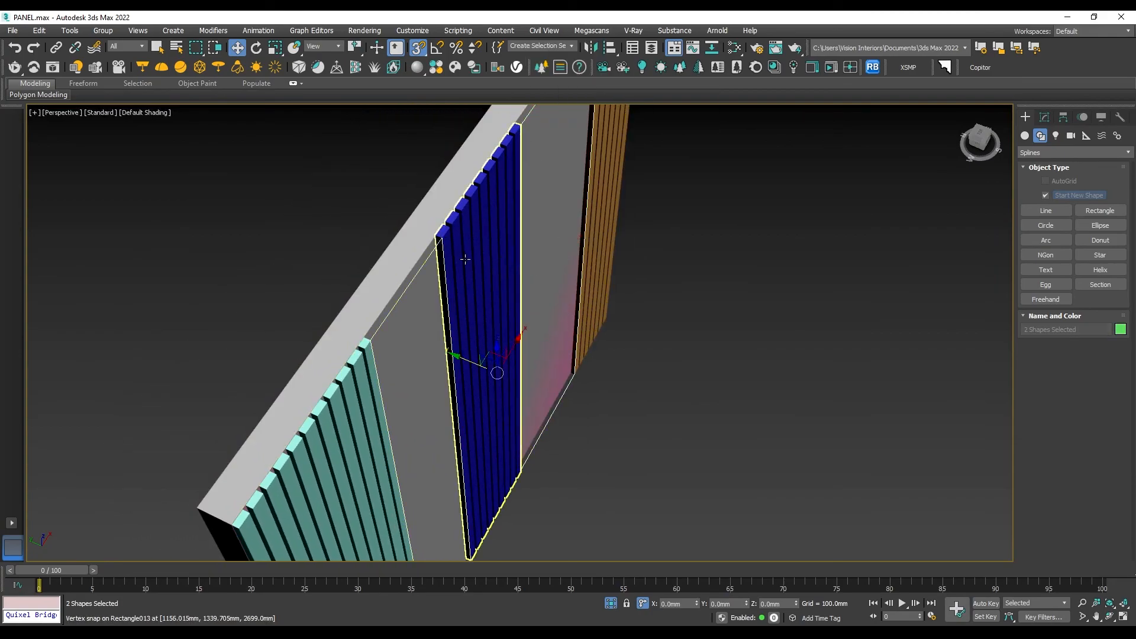
left_click_drag(455, 356, 435, 236)
middle_click_drag(542, 272, 529, 325, "alt")
middle_click_drag(814, 283, 758, 284, "alt")
left_click(868, 285)
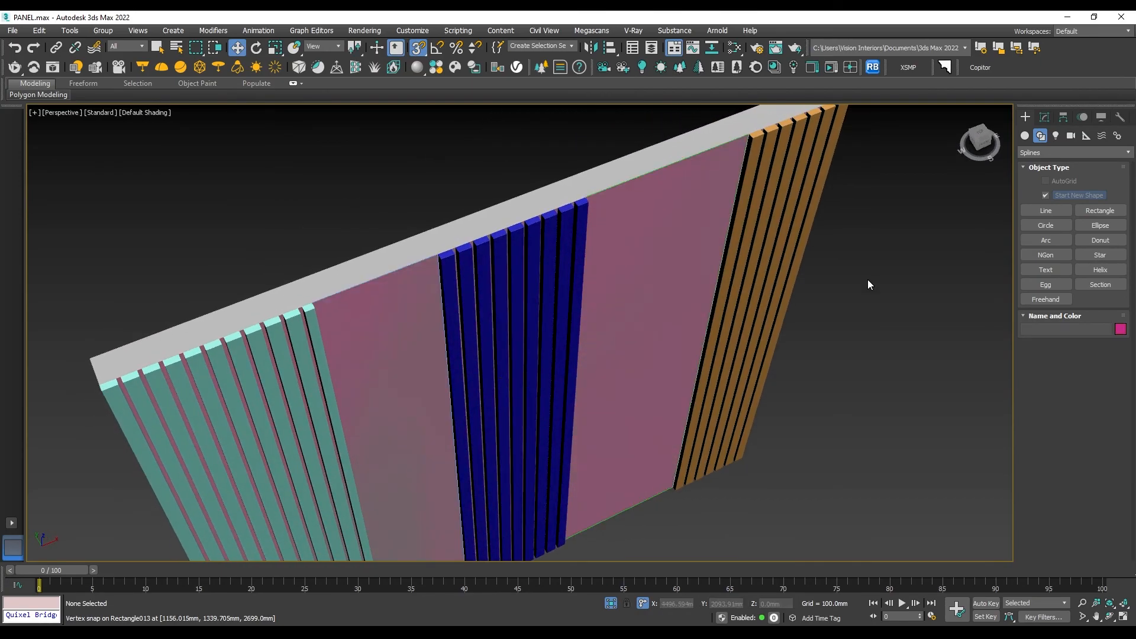
- Open the Chaos Cosmos browser and list the surface scatter presets among the 3D models
left_click(455, 67)
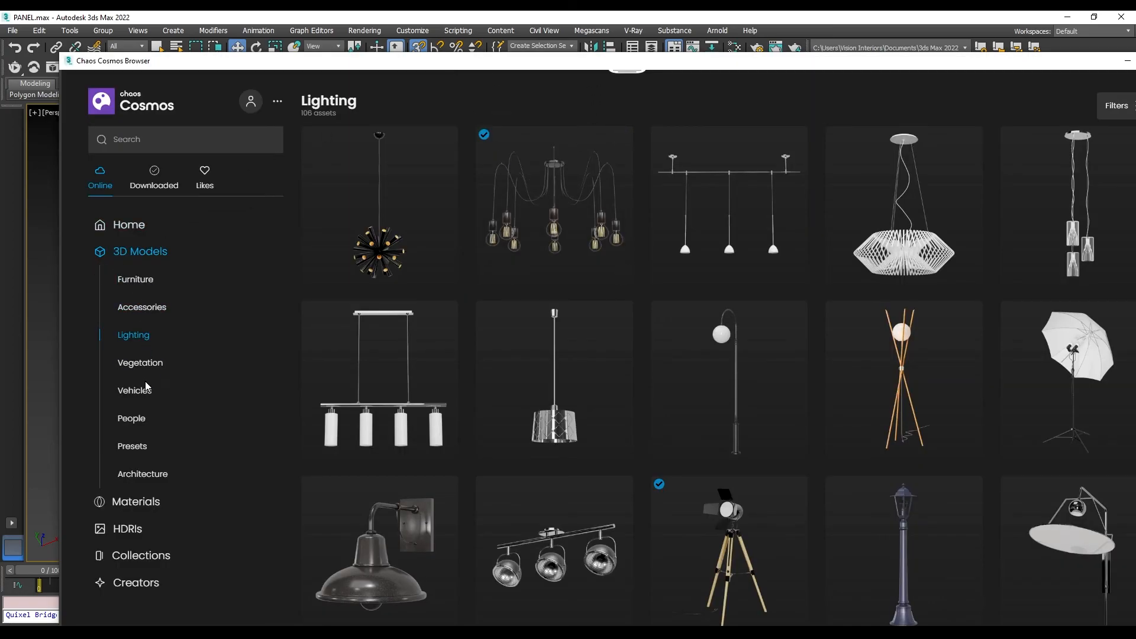
scroll(147, 385, "down", 1)
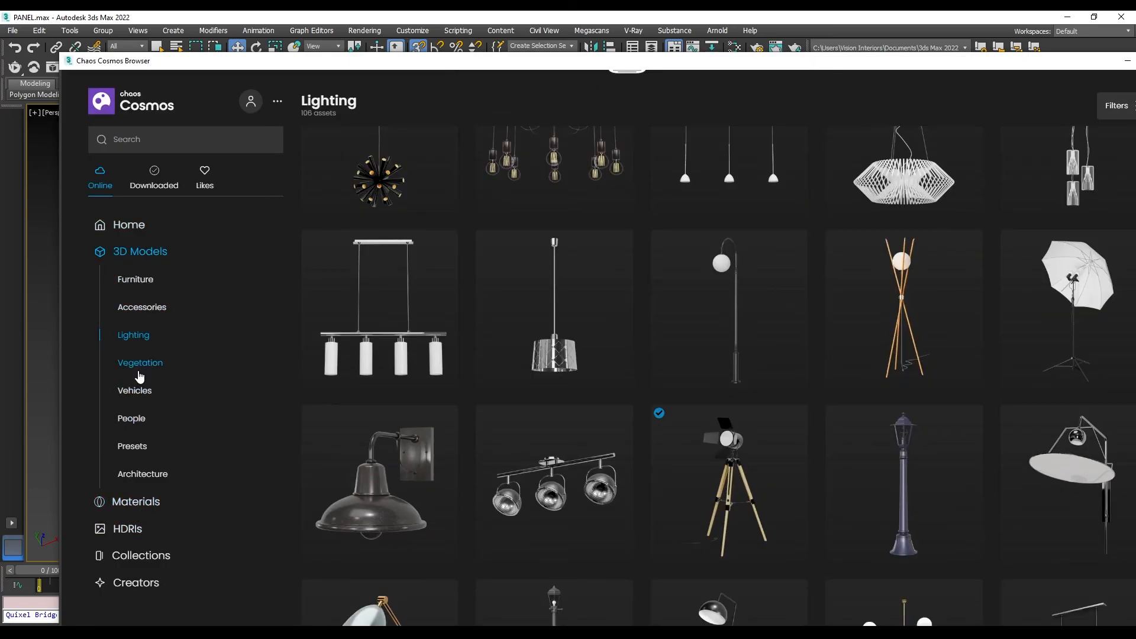
left_click(132, 447)
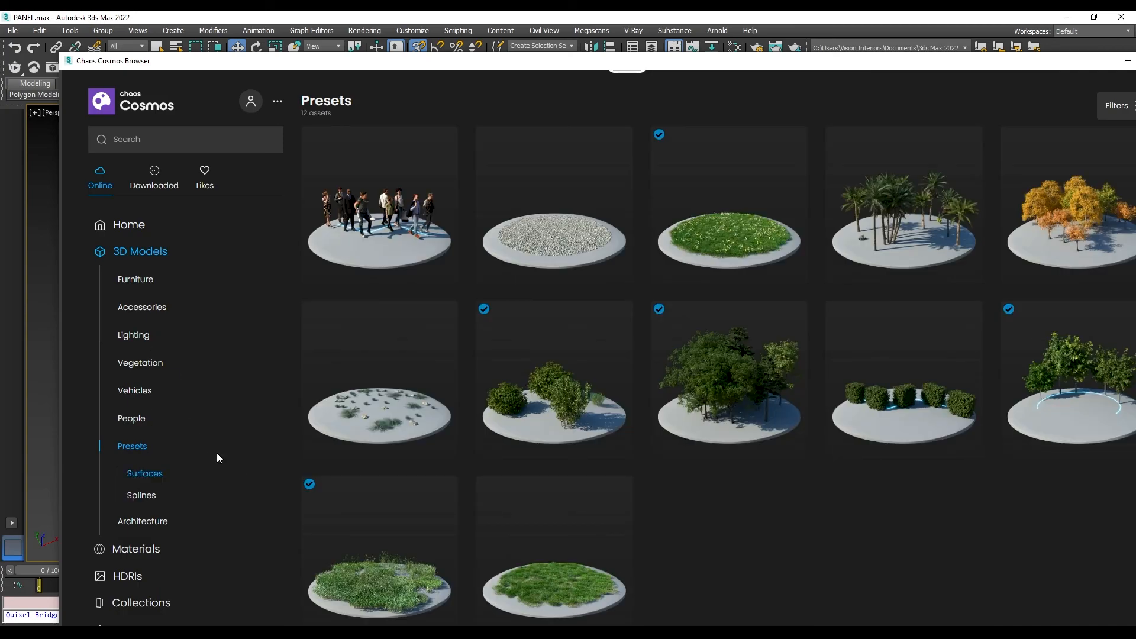
left_click(139, 482)
mouse_move(563, 259)
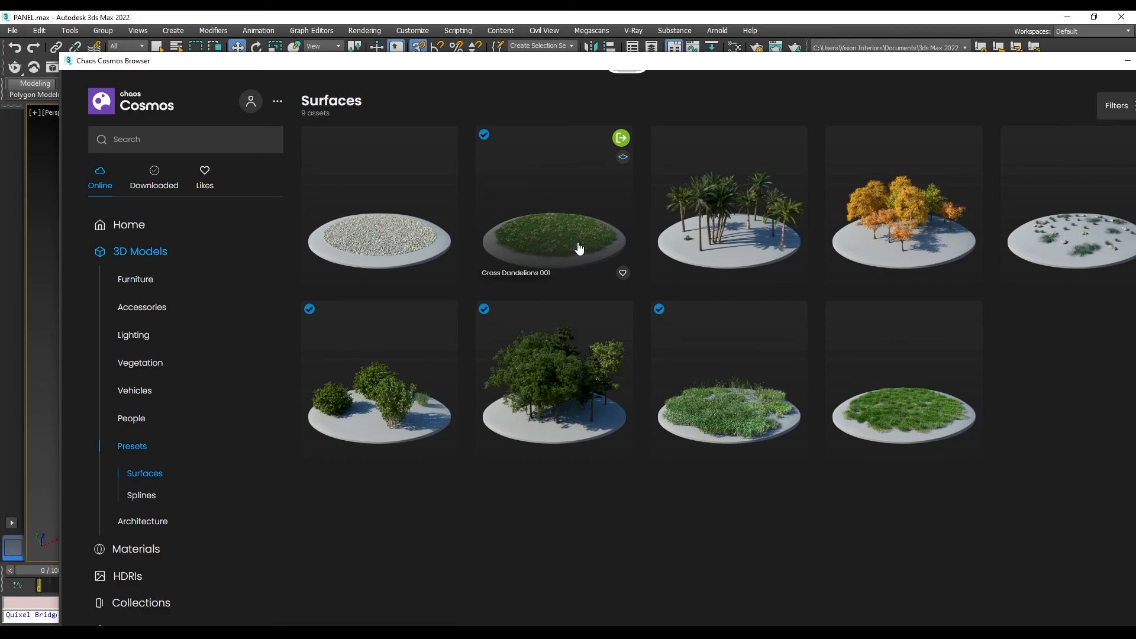
- Import the Grass Dandelions 001 preset onto the rectangle between the middle and rightmost batten strips
left_click_drag(694, 62, 806, 323)
scroll(757, 122, "up", 3)
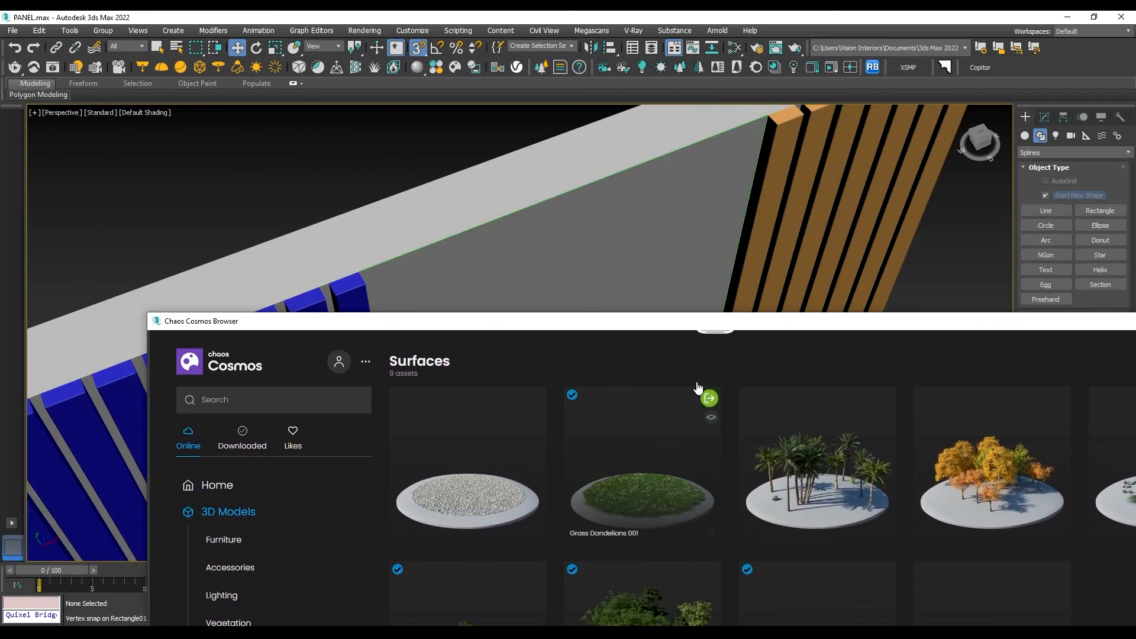
scroll(722, 135, "down", 10)
scroll(716, 137, "up", 9)
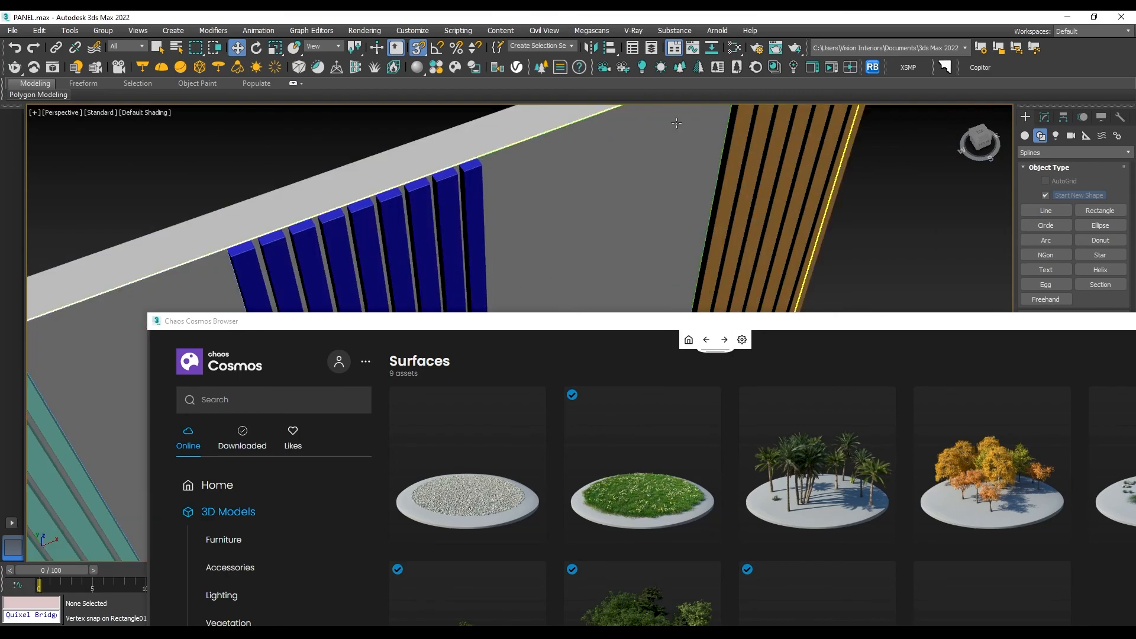
left_click(592, 120)
key("z")
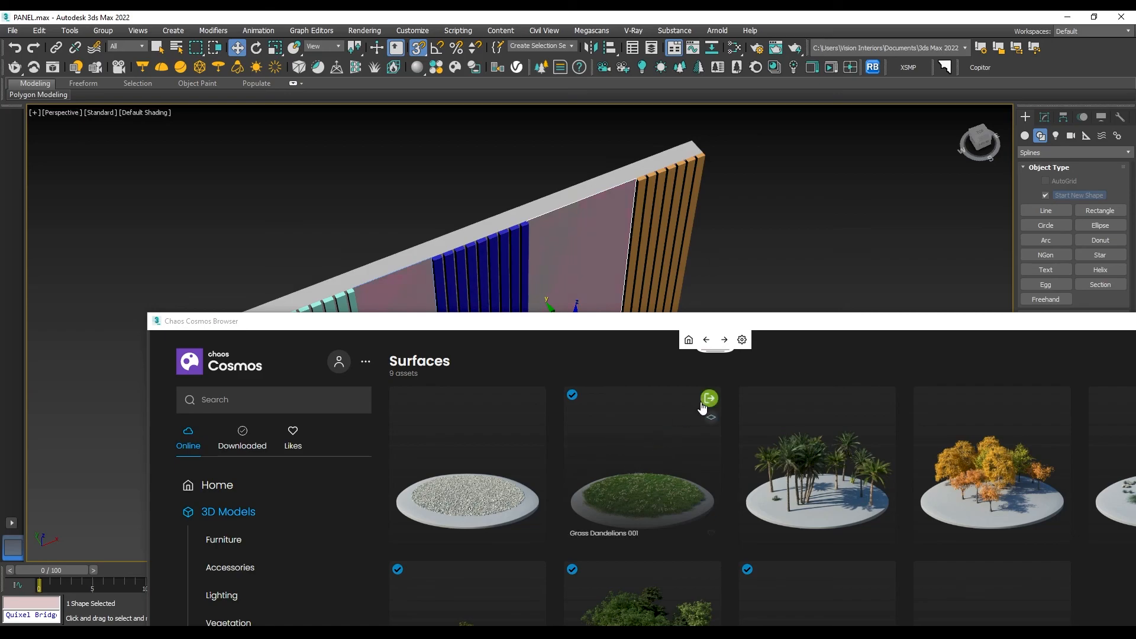
left_click(708, 400)
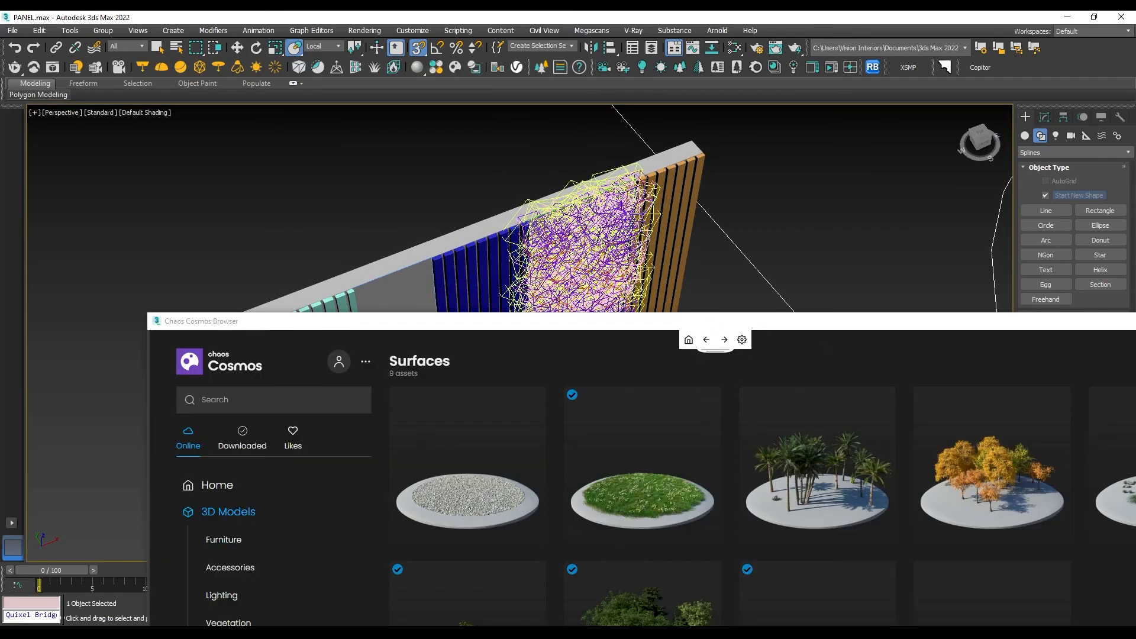
- Examine the scattered grass on the wall and the Grass Dandelions 001 scatter object in the perspective view
scroll(651, 271, "down", 9)
middle_click_drag(643, 276, 708, 278, "alt")
middle_click_drag(707, 279, 505, 325)
scroll(672, 176, "down", 2)
right_click(665, 204)
left_click(684, 223)
key("r")
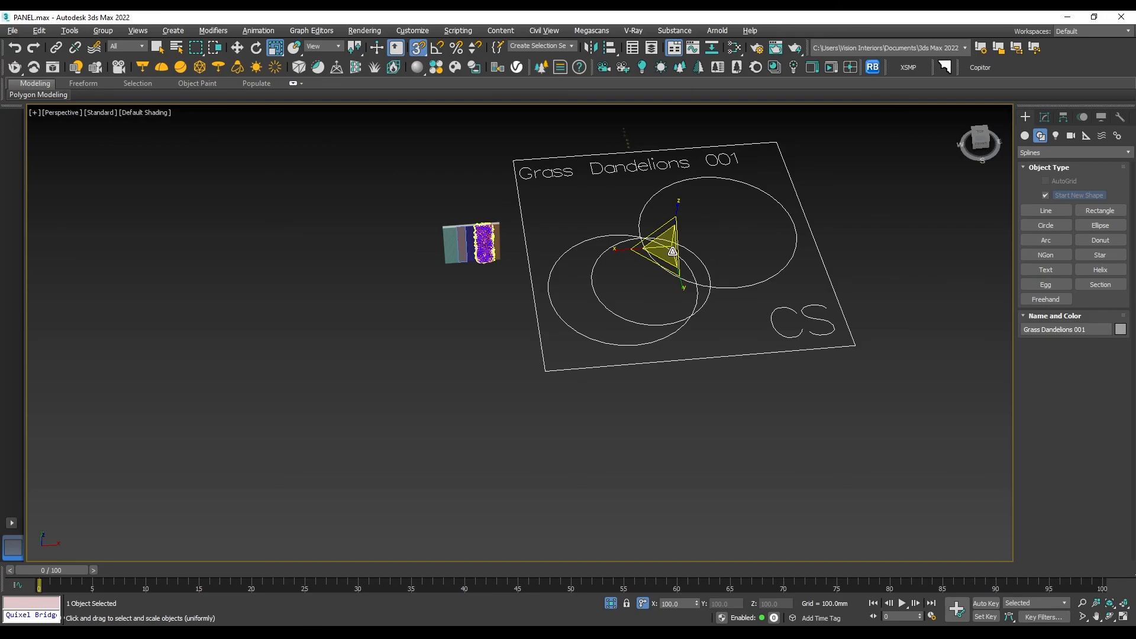
scroll(681, 254, "down", 3)
scroll(637, 248, "up", 4)
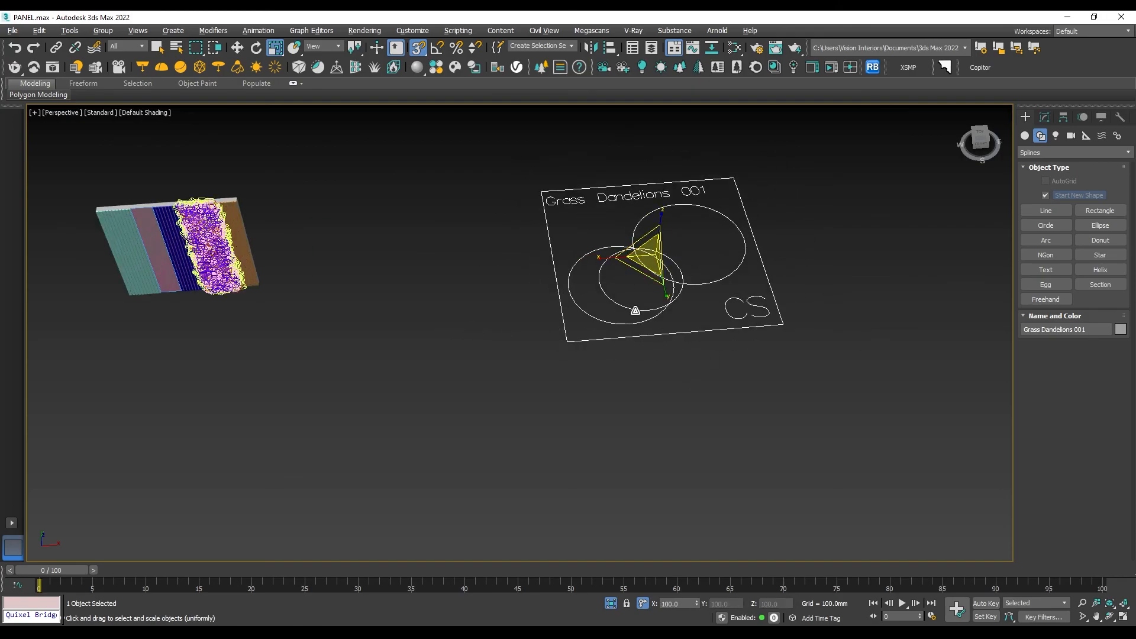
middle_click_drag(685, 287, 718, 300)
right_click(735, 328)
left_click(748, 332)
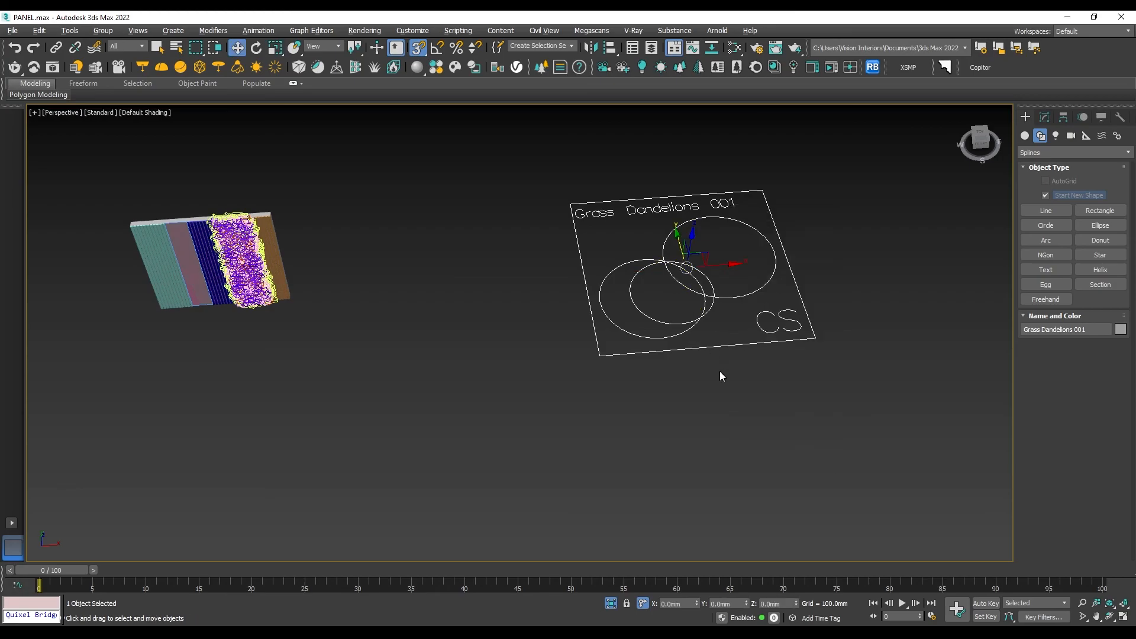
- Add the rectangle between the leftmost and middle batten strips, Rectangle016, to the grass scatter's distribute-on target objects
left_click(1044, 116)
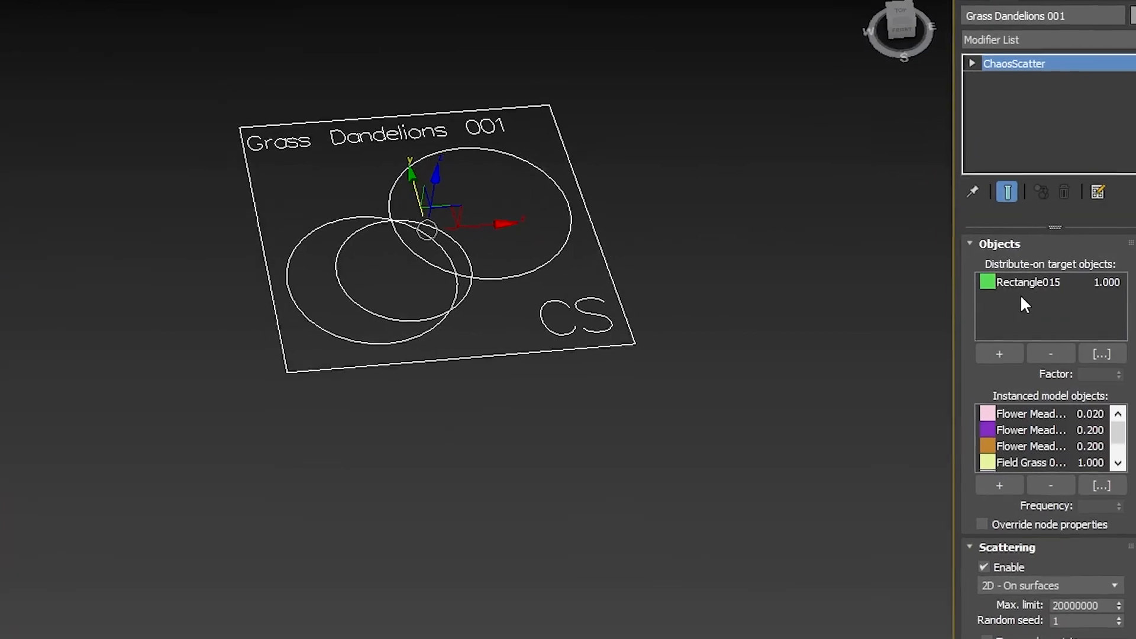
scroll(36, 109, "up", 8)
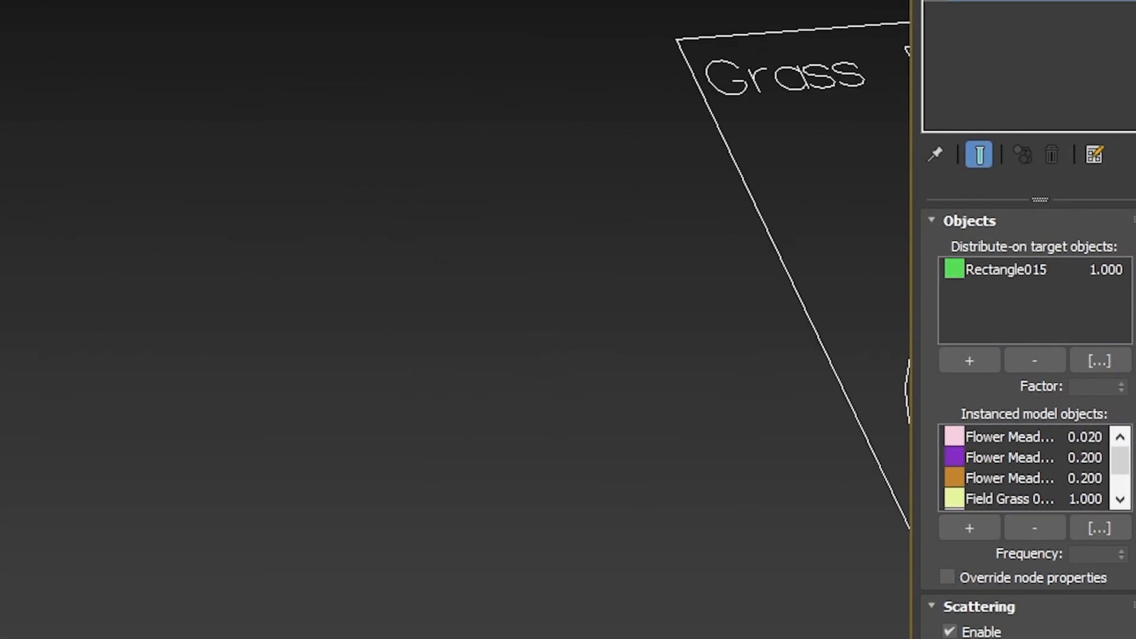
scroll(35, 109, "up", 3)
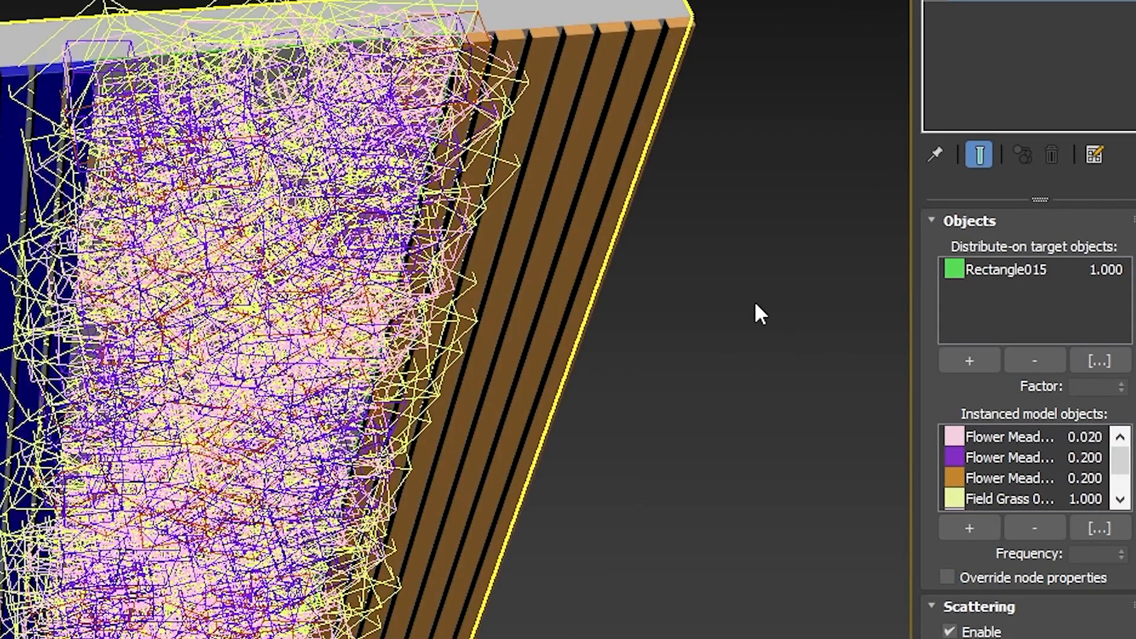
left_click(964, 357)
scroll(12, 127, "up", 4)
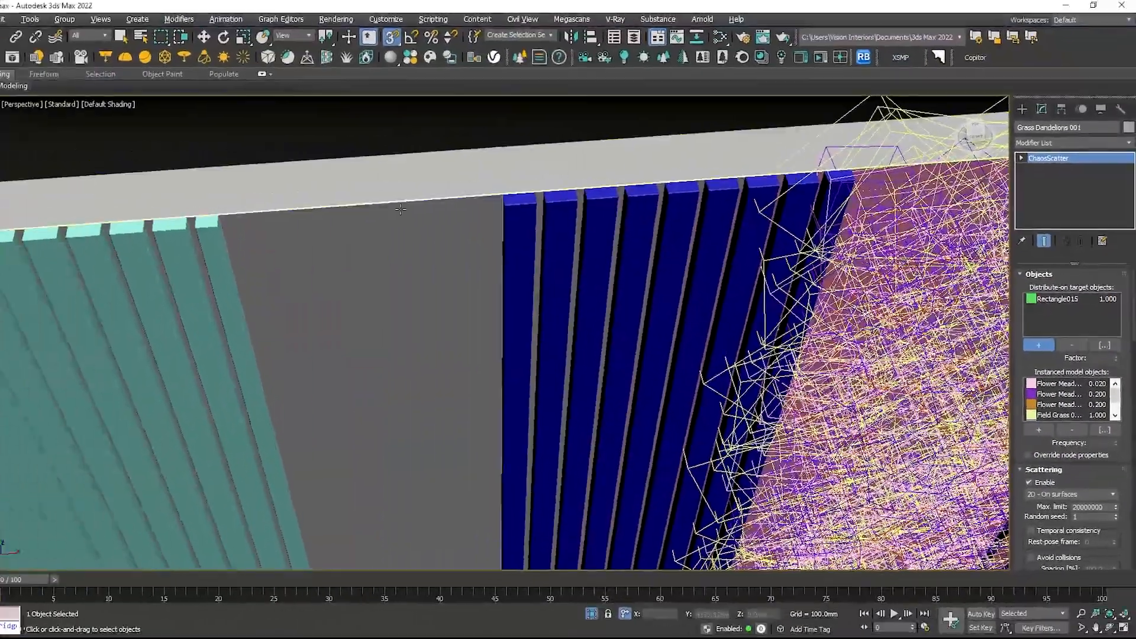
left_click(12, 127)
scroll(52, 118, "down", 8)
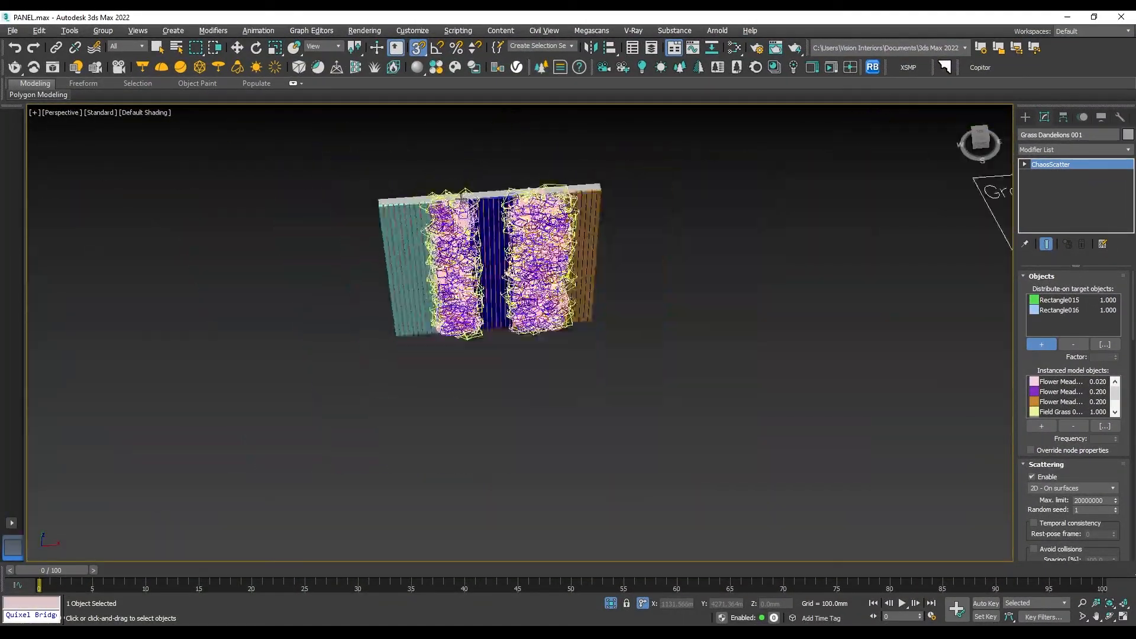
right_click(527, 168)
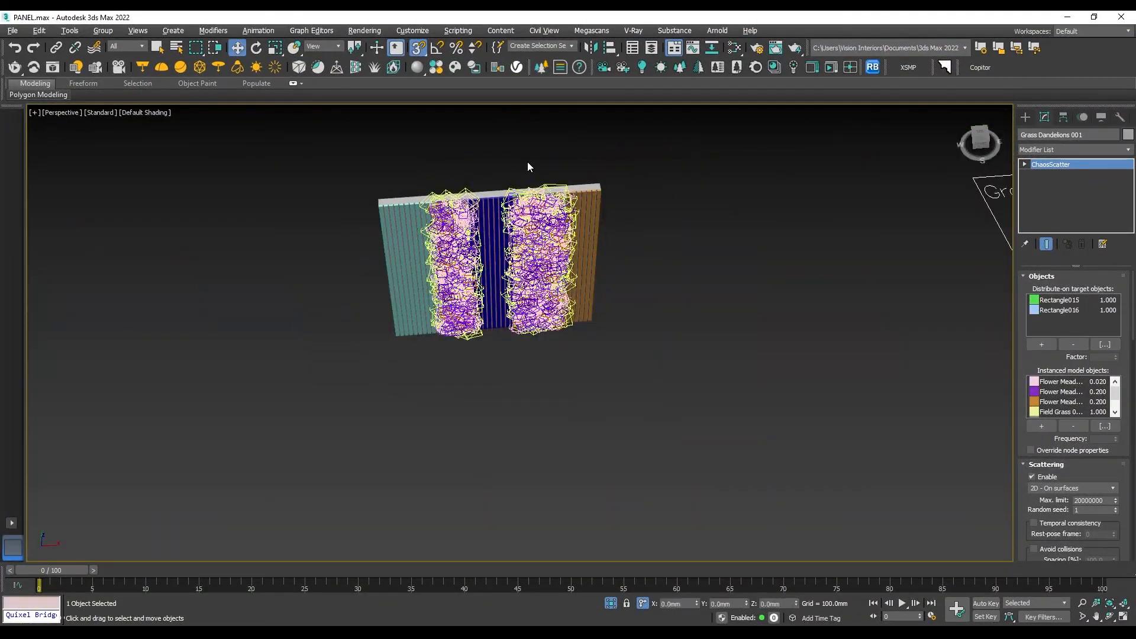
- Examine the two grass strips and the surrounding batten strips up close and from a distance
left_click(602, 182)
scroll(459, 205, "up", 8)
scroll(735, 233, "down", 6)
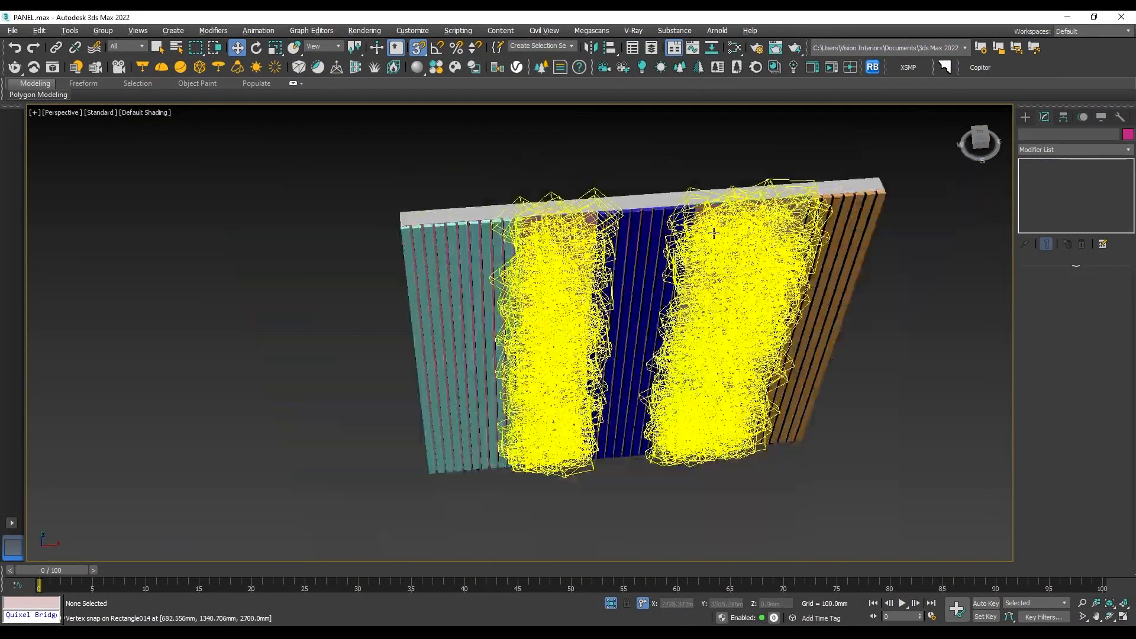
middle_click_drag(728, 264, 609, 246)
scroll(645, 243, "up", 6)
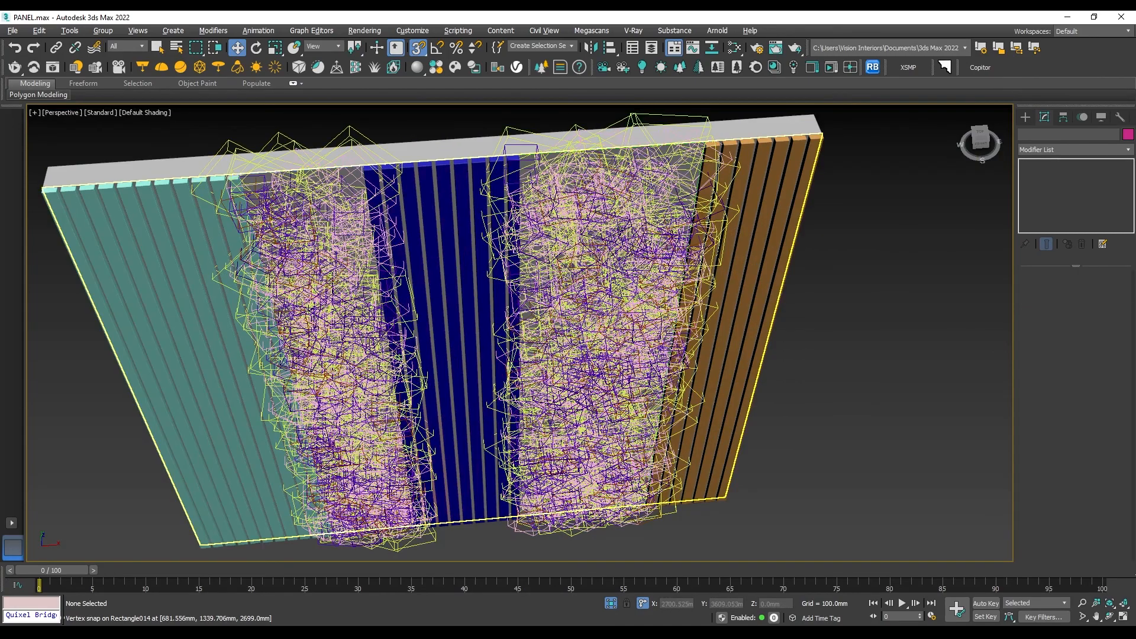
scroll(646, 243, "down", 5)
scroll(768, 292, "down", 7)
middle_click_drag(768, 292, 649, 314)
scroll(580, 307, "up", 8)
scroll(579, 307, "down", 6)
scroll(584, 336, "up", 8)
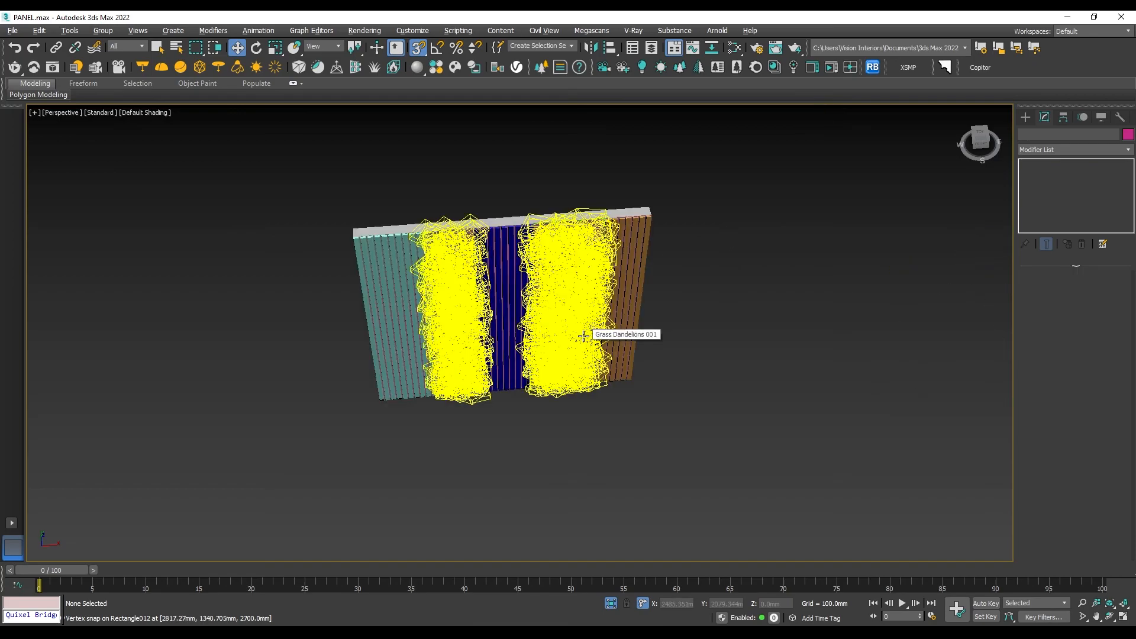
scroll(583, 317, "down", 5)
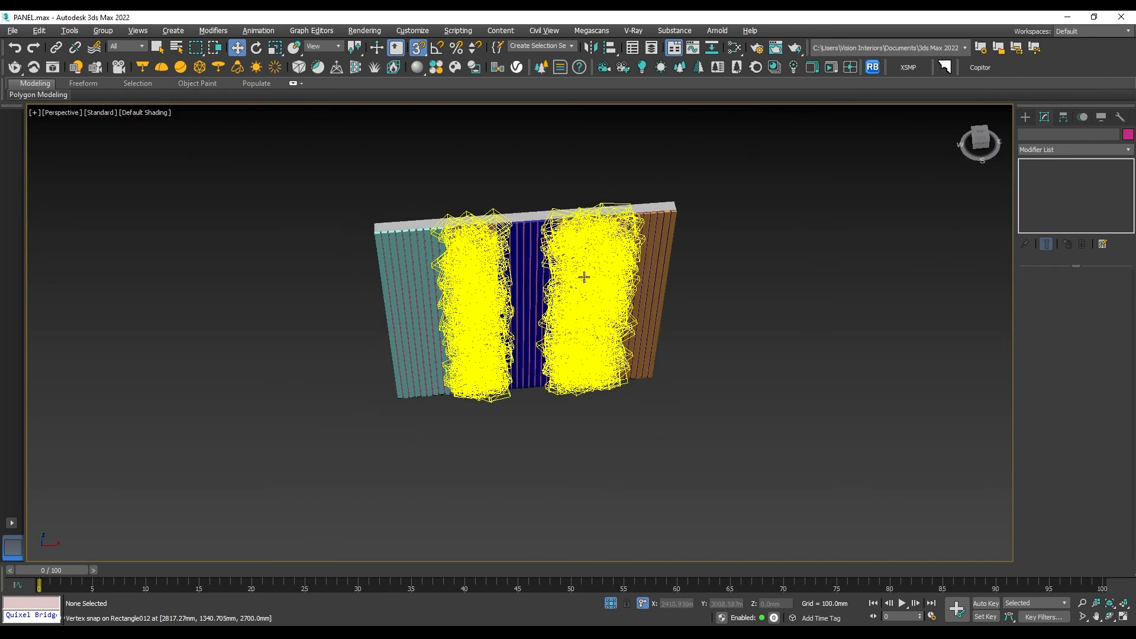
scroll(574, 264, "up", 4)
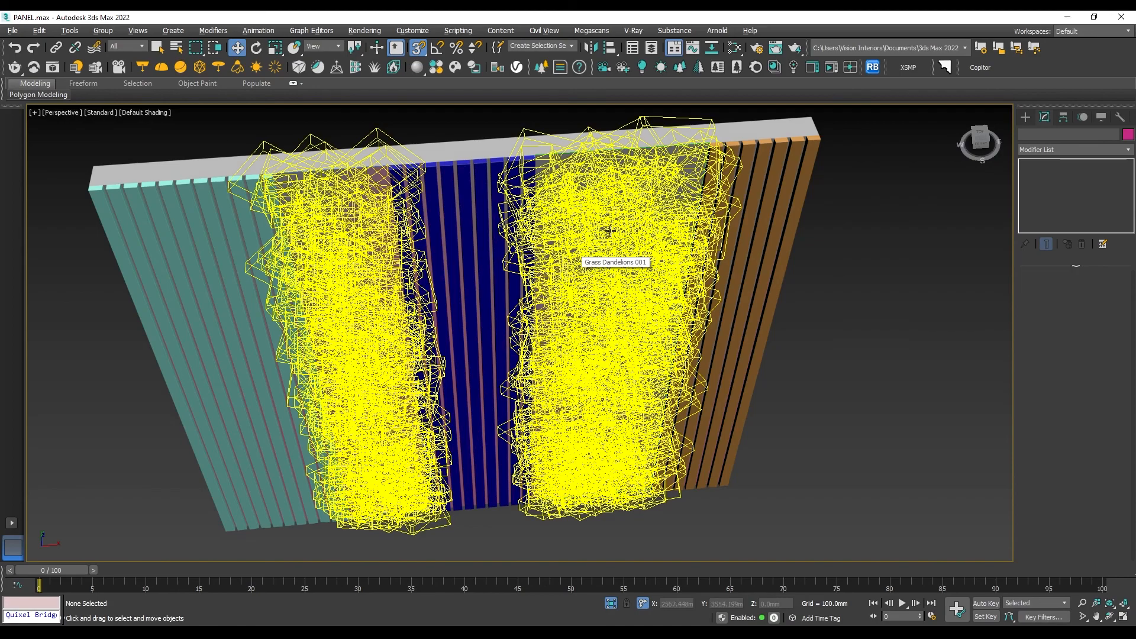
scroll(599, 243, "down", 2)
scroll(656, 201, "up", 6)
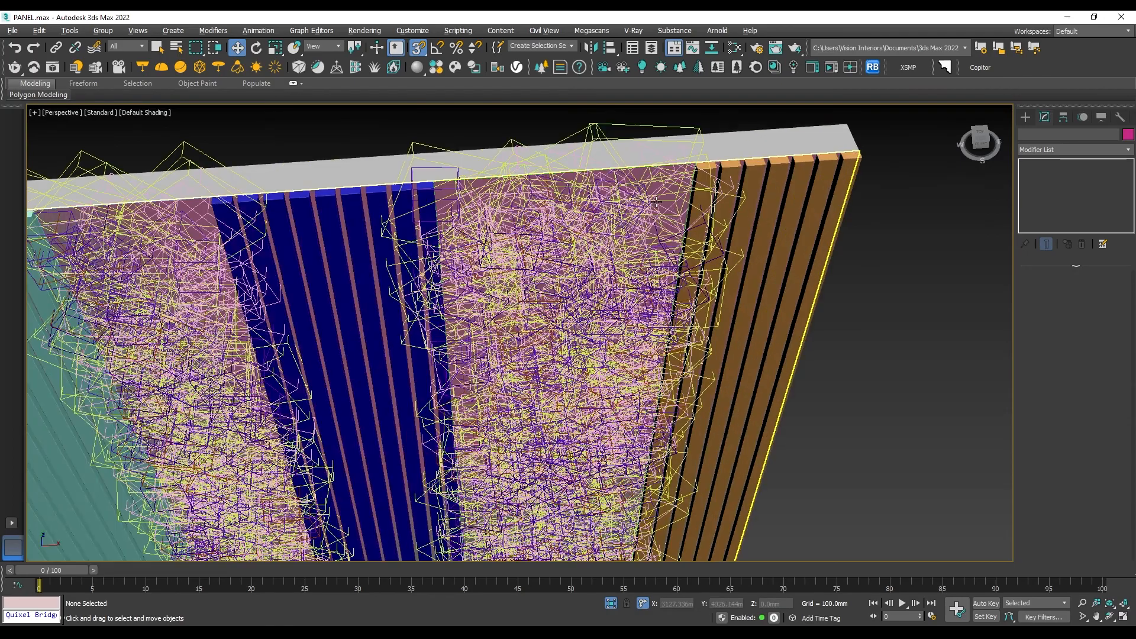
- Add the Veneer_A01_120cm material from the material library and assign it to the rightmost batten strip
left_click(737, 170)
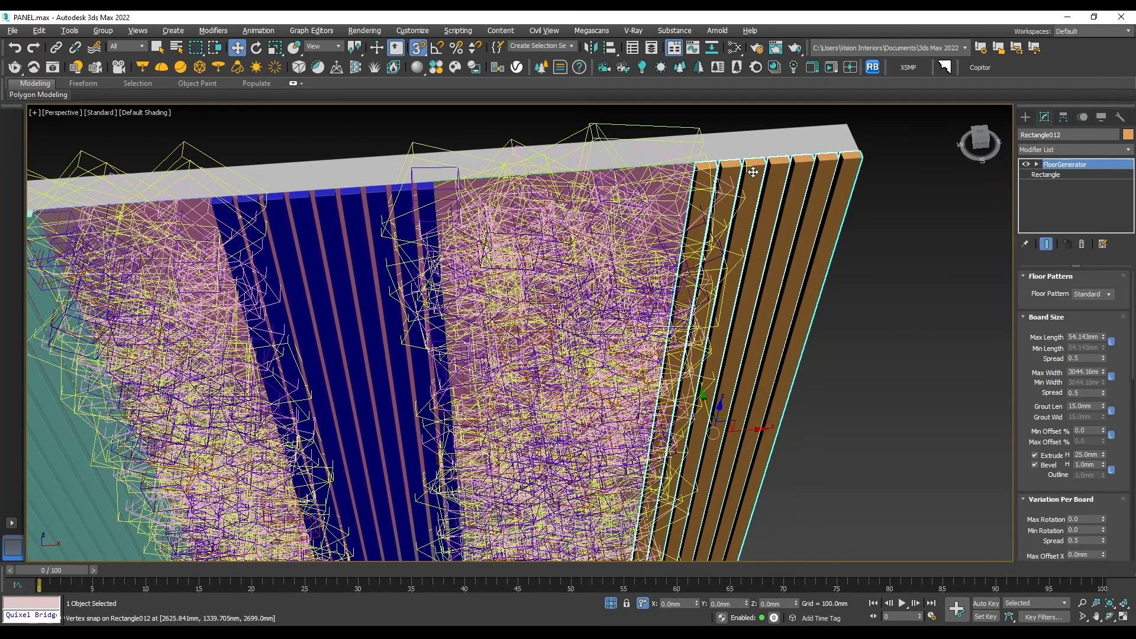
scroll(752, 171, "down", 3)
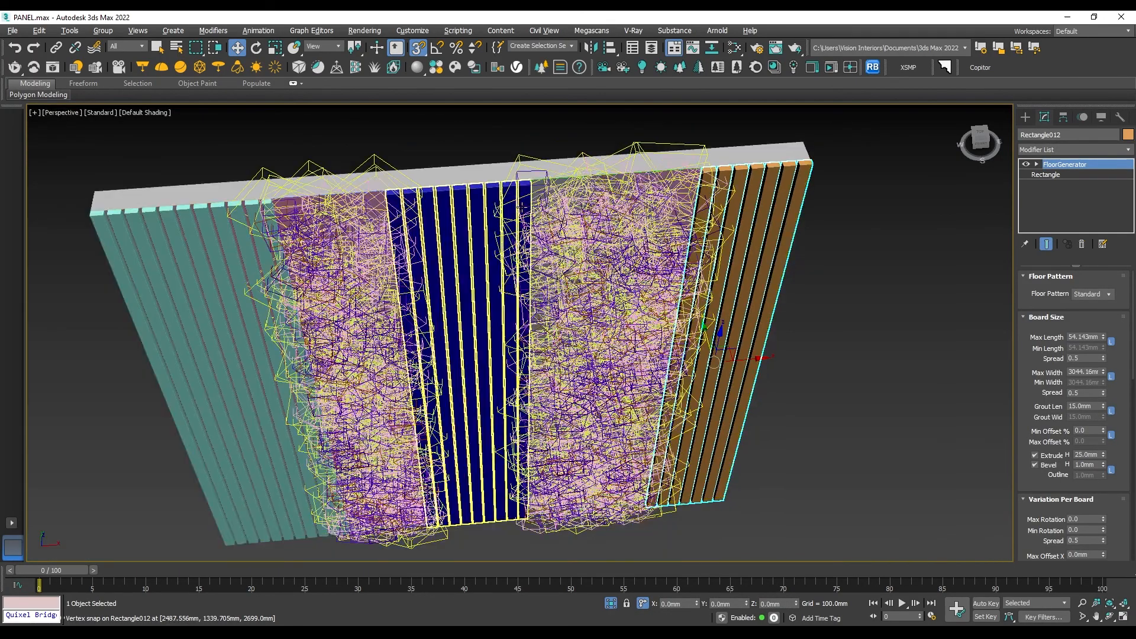
scroll(490, 194, "up", 3)
scroll(494, 202, "down", 5)
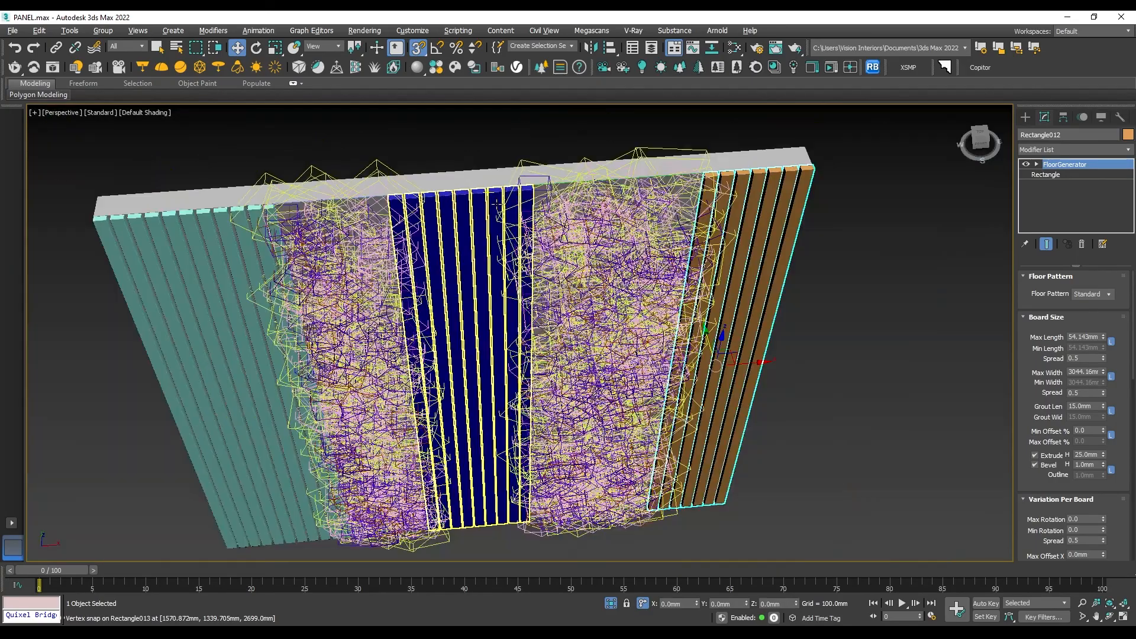
scroll(799, 134, "down", 2)
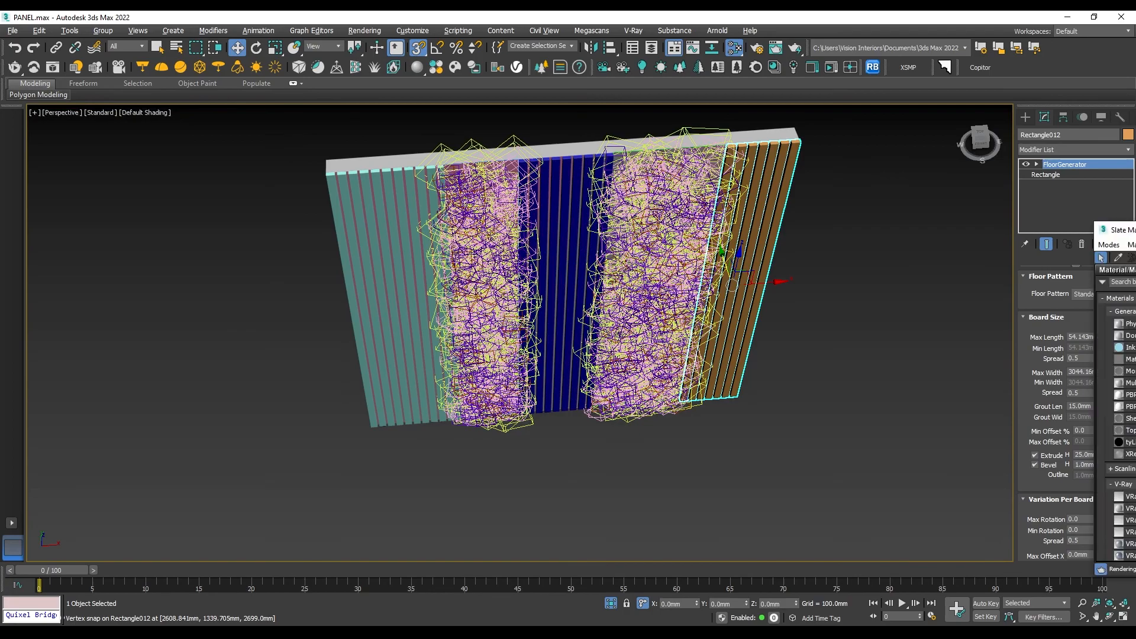
key("m")
scroll(344, 268, "up", 8)
scroll(354, 339, "down", 15)
scroll(325, 290, "up", 12)
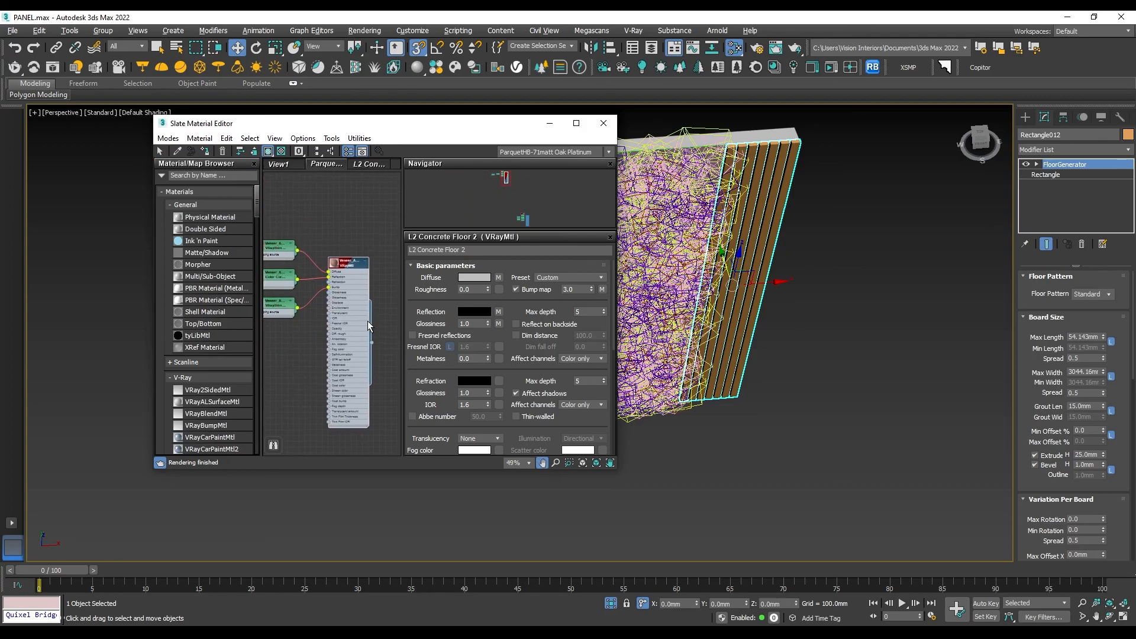
double_click(342, 243)
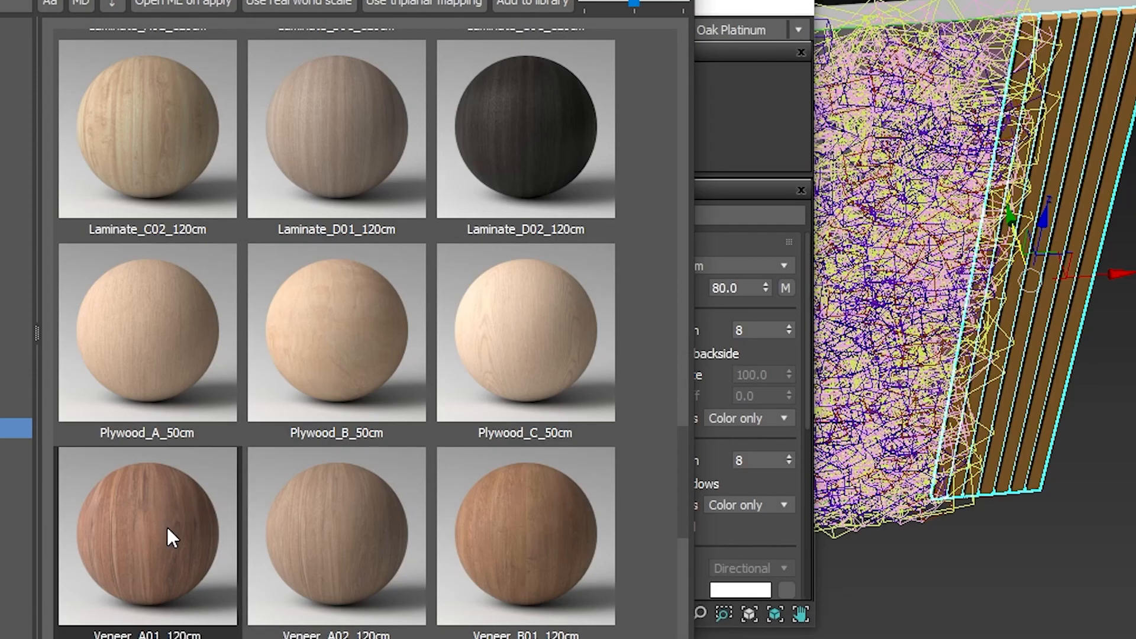
scroll(165, 524, "down", 5)
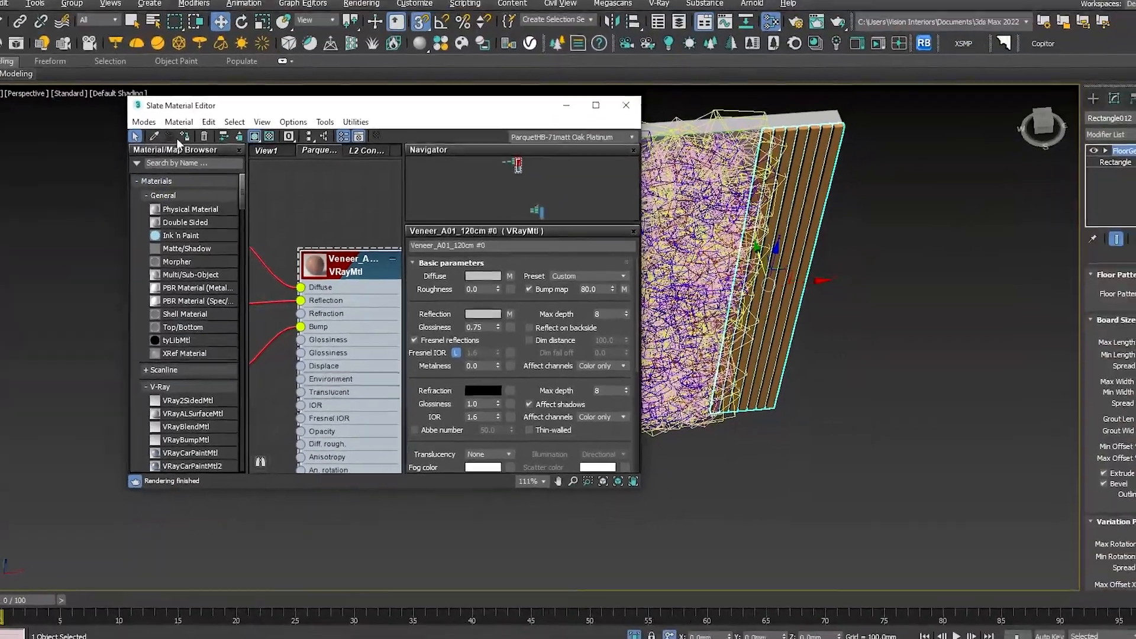
left_click(185, 137)
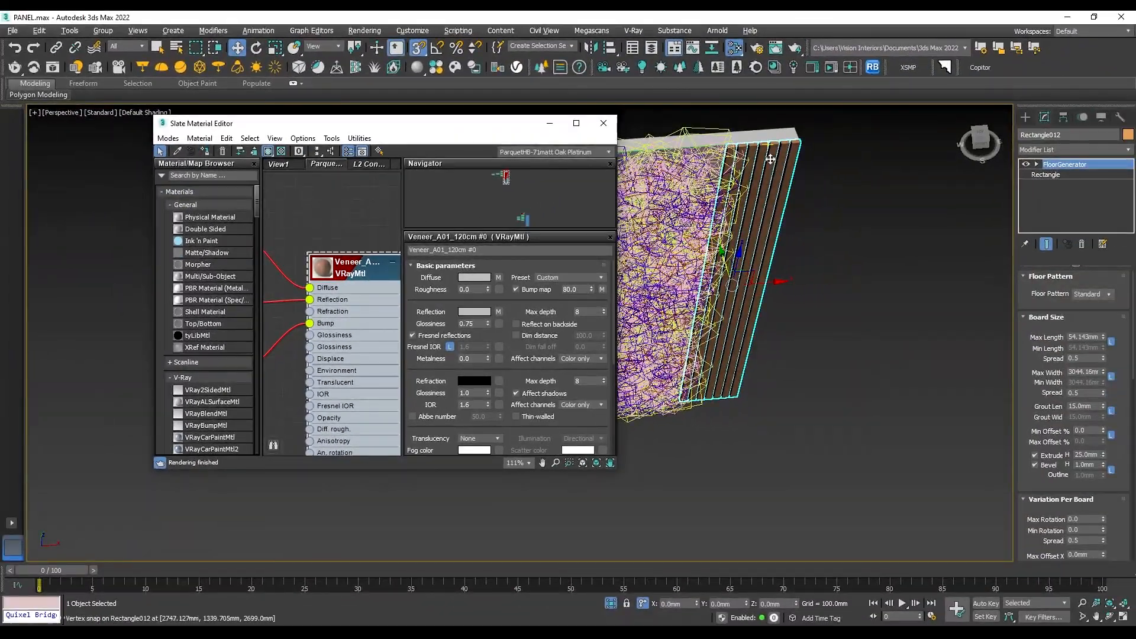
- Assign the Veneer_A01_120cm material to the middle batten strip between the two grass strips
scroll(812, 135, "up", 7)
scroll(812, 133, "down", 5)
middle_click_drag(636, 189, 857, 183)
scroll(858, 182, "up", 5)
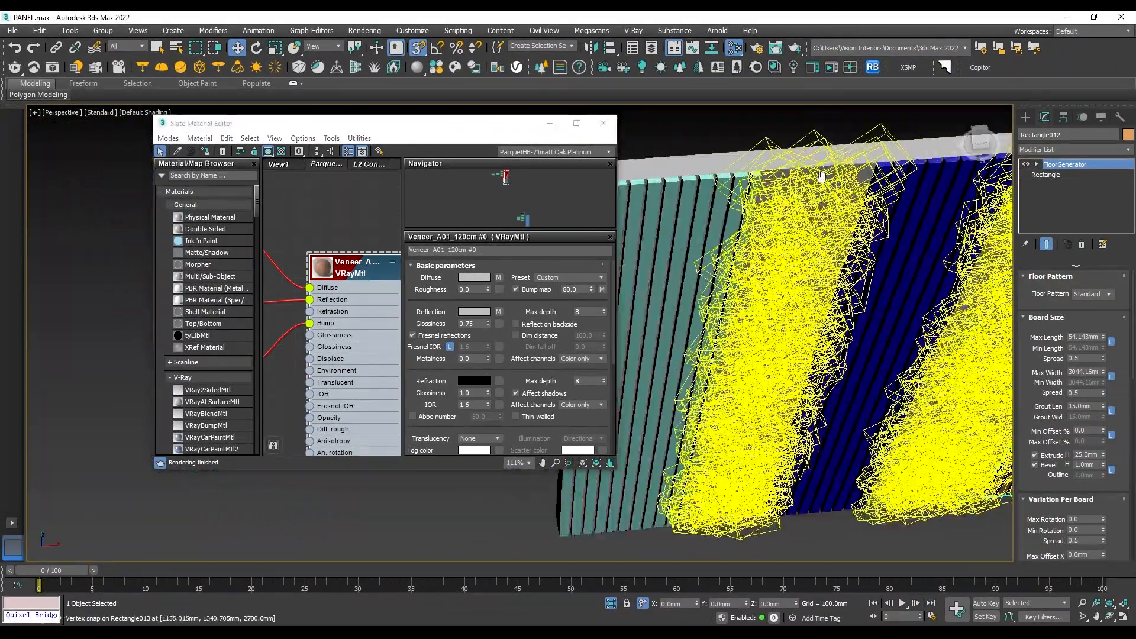
left_click(876, 184)
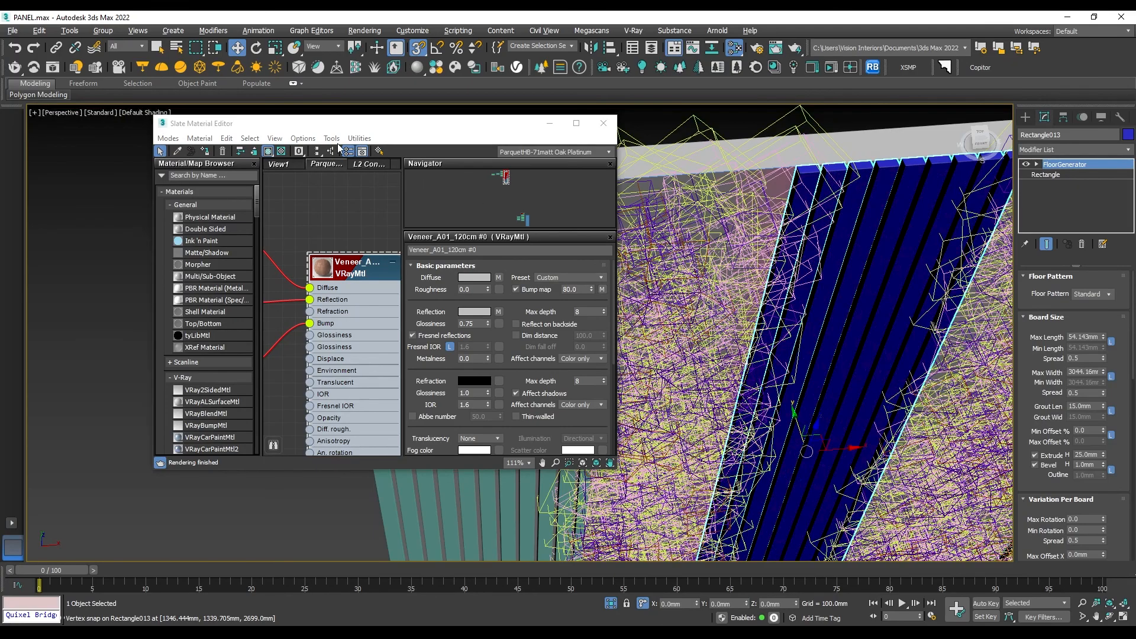
left_click(199, 152)
- Assign the Veneer_A01_120cm material to the leftmost batten strip
middle_click_drag(580, 203, 731, 178)
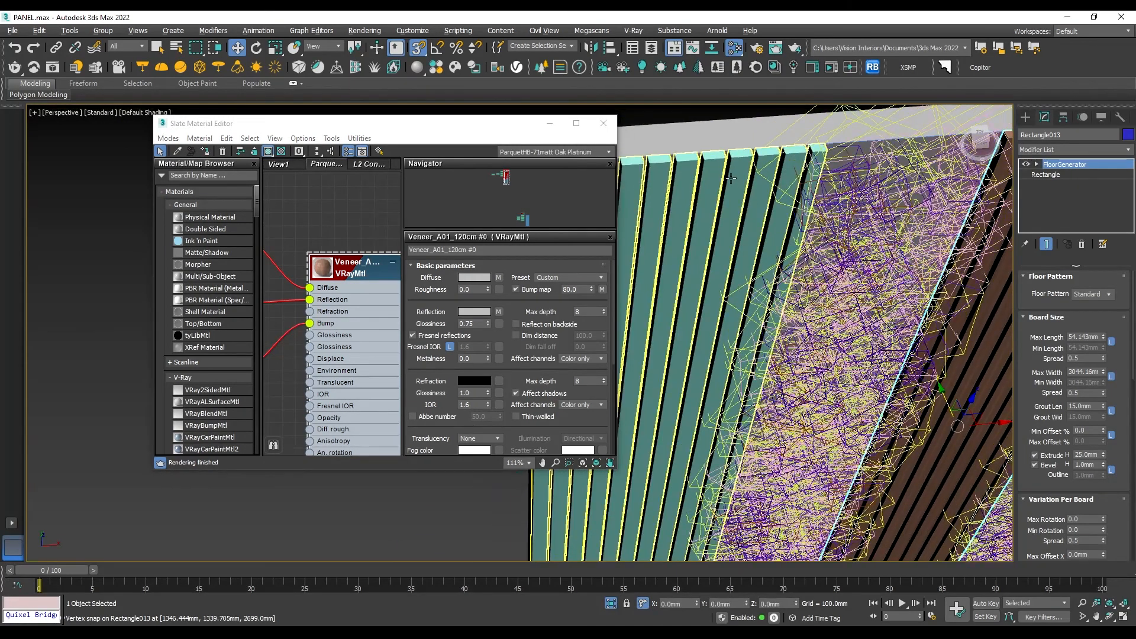
left_click(683, 190)
left_click(207, 151)
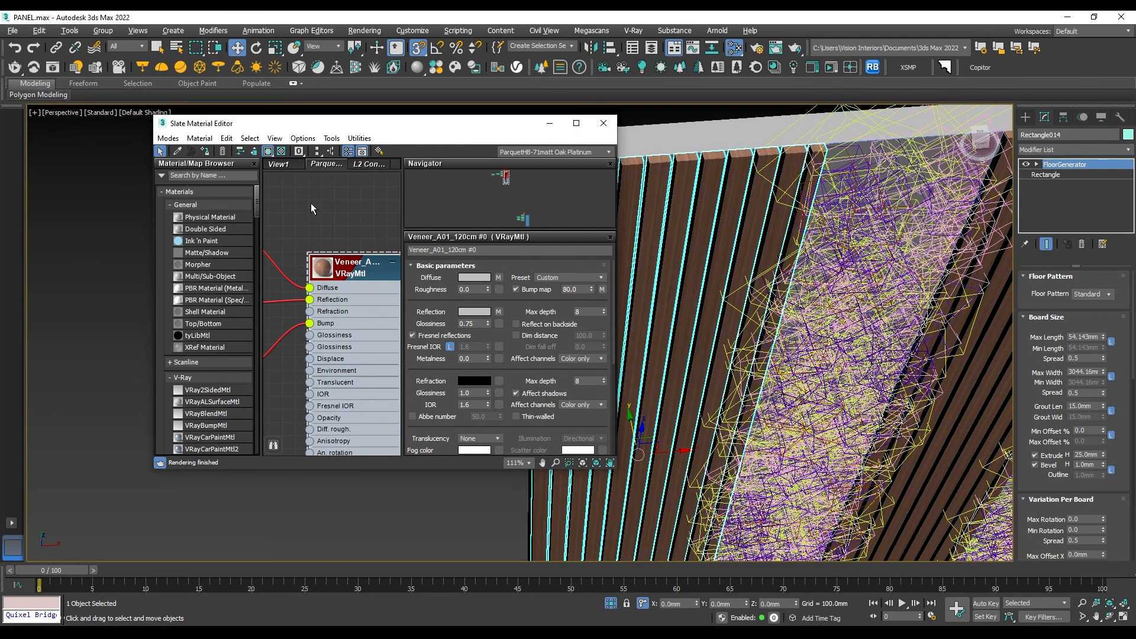
- Assign the Veneer_A01_120cm material to the backing panel behind the battens, Rectangle002, and close the material editor
scroll(746, 181, "down", 4)
scroll(669, 176, "up", 4)
scroll(669, 176, "up", 5)
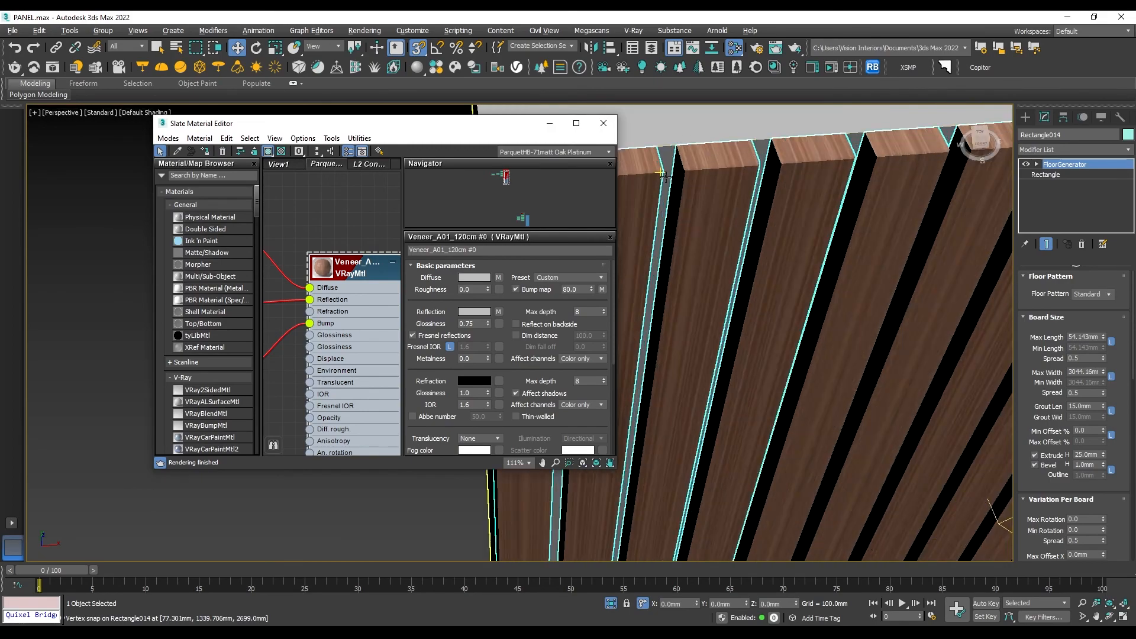
left_click(674, 155)
scroll(677, 149, "down", 5)
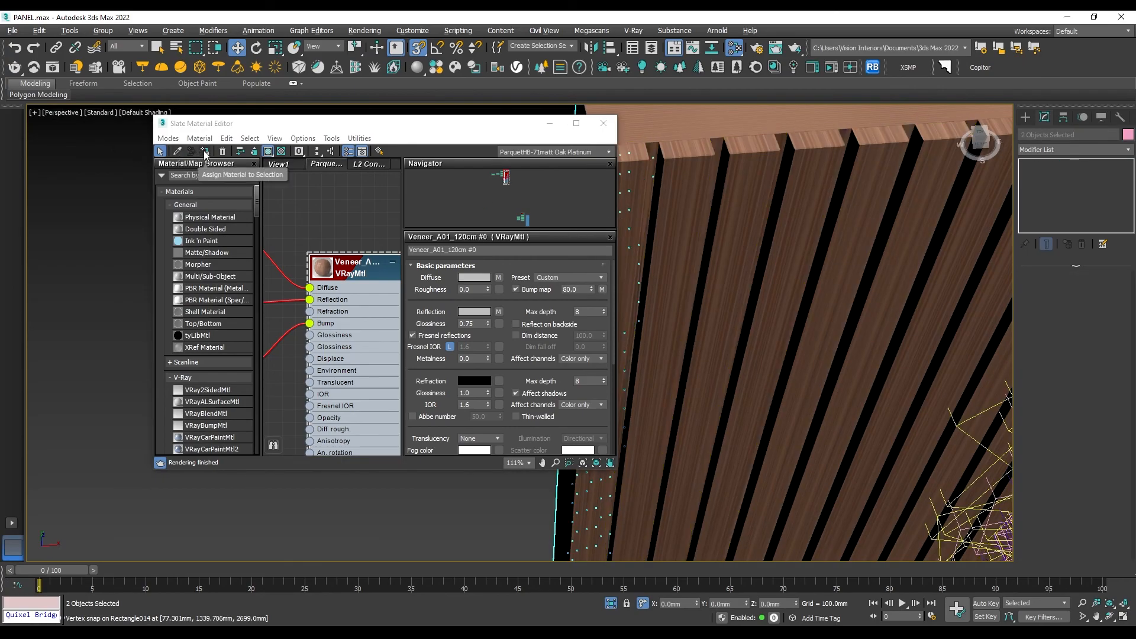
left_click(205, 152)
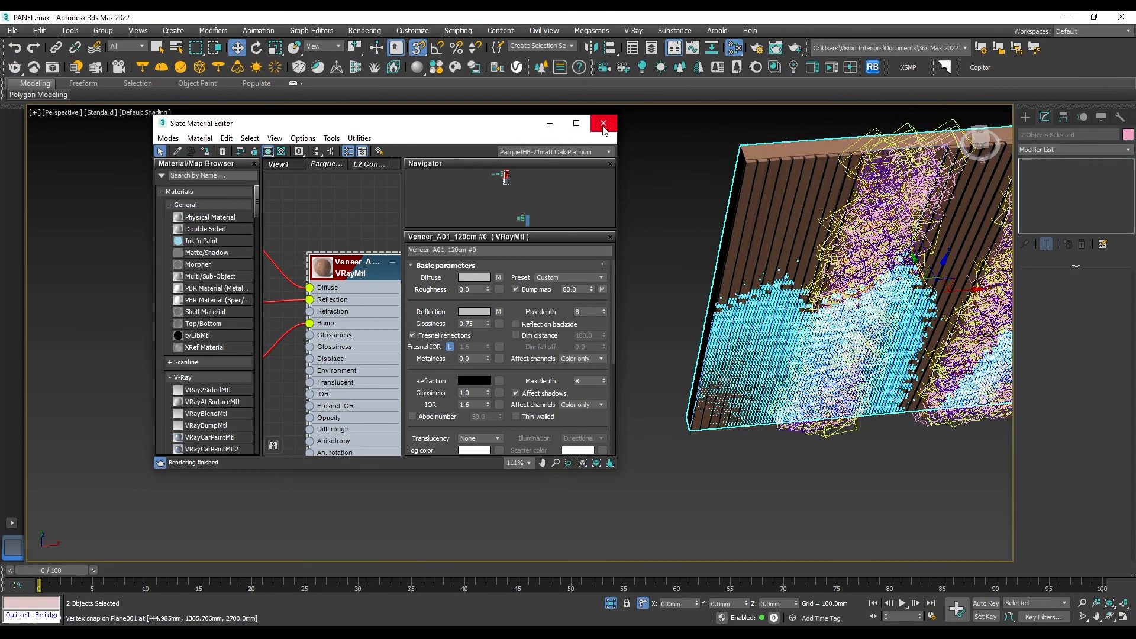
left_click(604, 123)
- Examine the veneered battens, backing panel and grass strips from several angles and distances
left_click(708, 201)
mouse_move(709, 201)
middle_mouse_down("alt")
mouse_move(681, 209)
mouse_move(708, 216)
middle_mouse_up("alt")
left_click(709, 216)
scroll(696, 217, "up", 10)
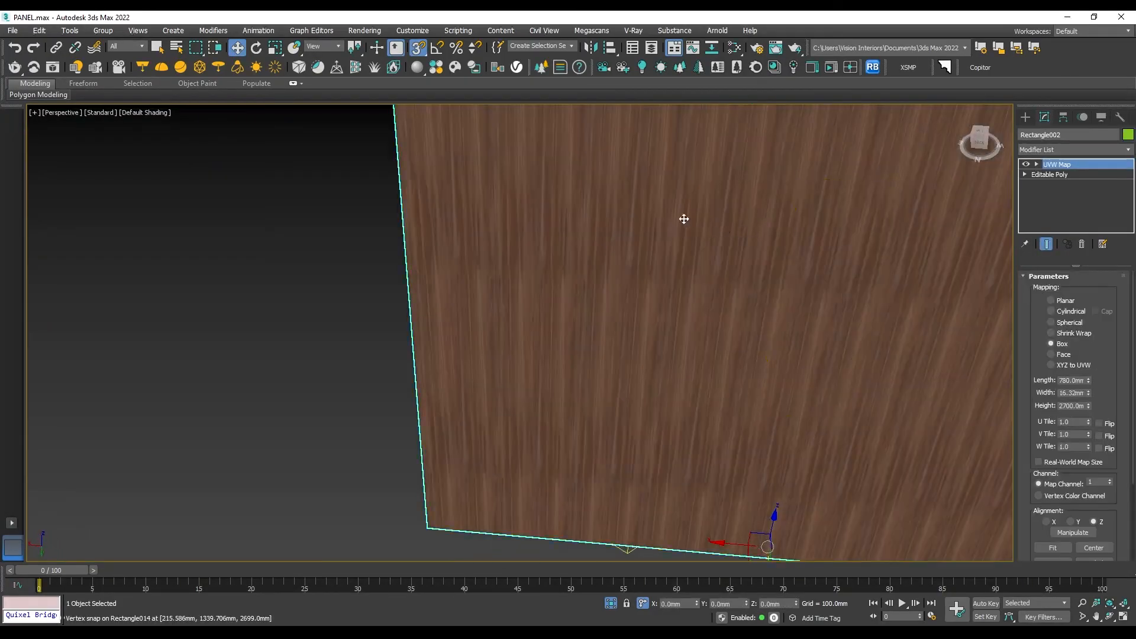
scroll(684, 219, "down", 10)
middle_click_drag(715, 221, 561, 203, "alt")
left_click(840, 236)
middle_click_drag(814, 184, 608, 235, "alt")
scroll(717, 182, "up", 5)
scroll(580, 199, "down", 7)
scroll(585, 233, "up", 4)
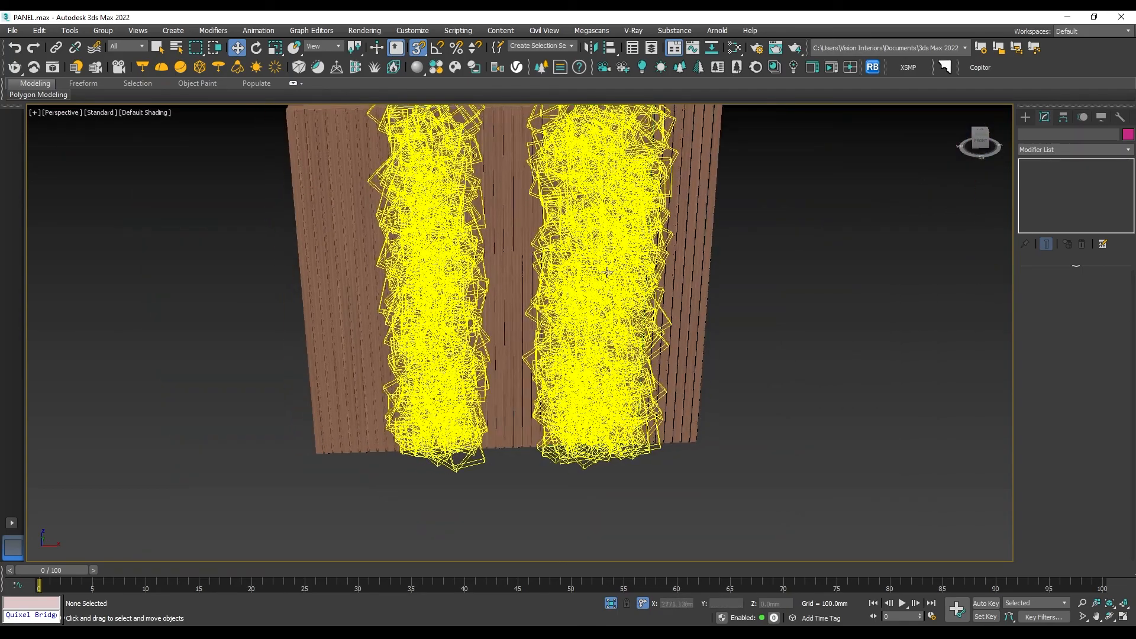
- Select all the batten, backing and grass objects of the feature wall and combine them into one group
left_click_drag(326, 241, 326, 239)
scroll(488, 298, "down", 5)
left_click_drag(673, 415, 320, 146)
left_click(103, 31)
left_click(116, 48)
left_click(572, 345)
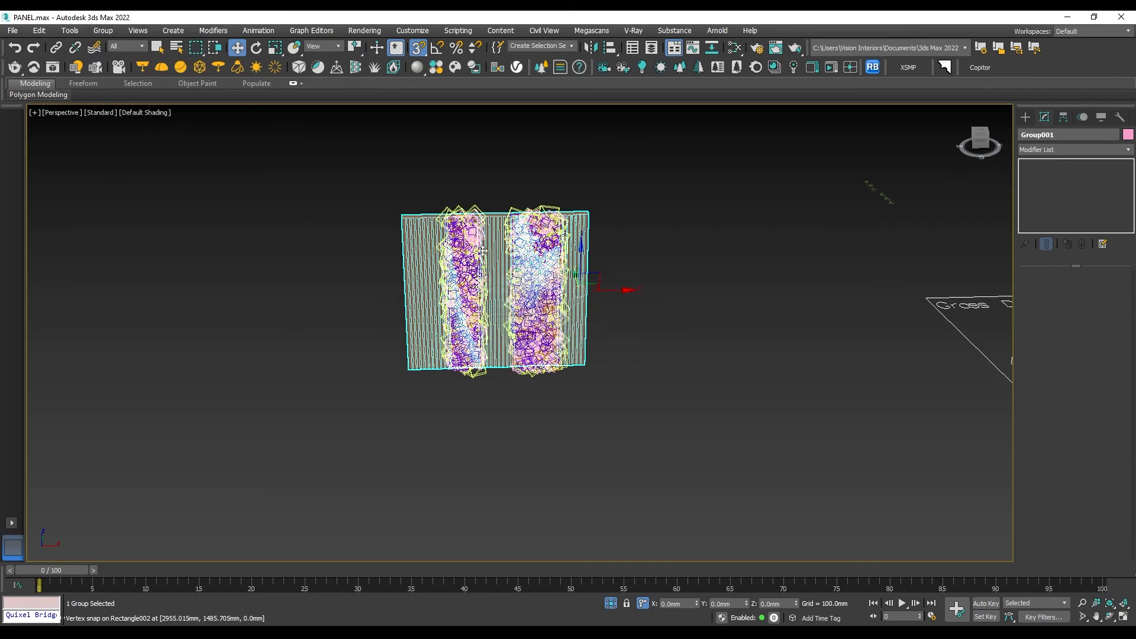
- Exit isolation and render the full room in V-Ray through VRayCam001 with safe frames shown
left_click(611, 604)
key("c")
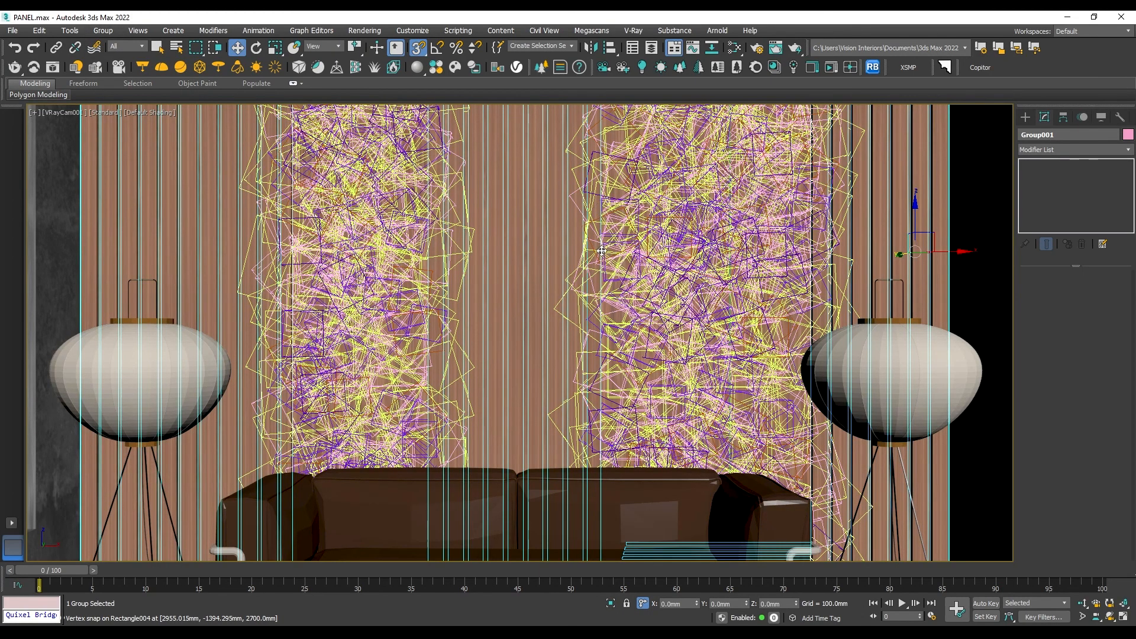
key("shift+f")
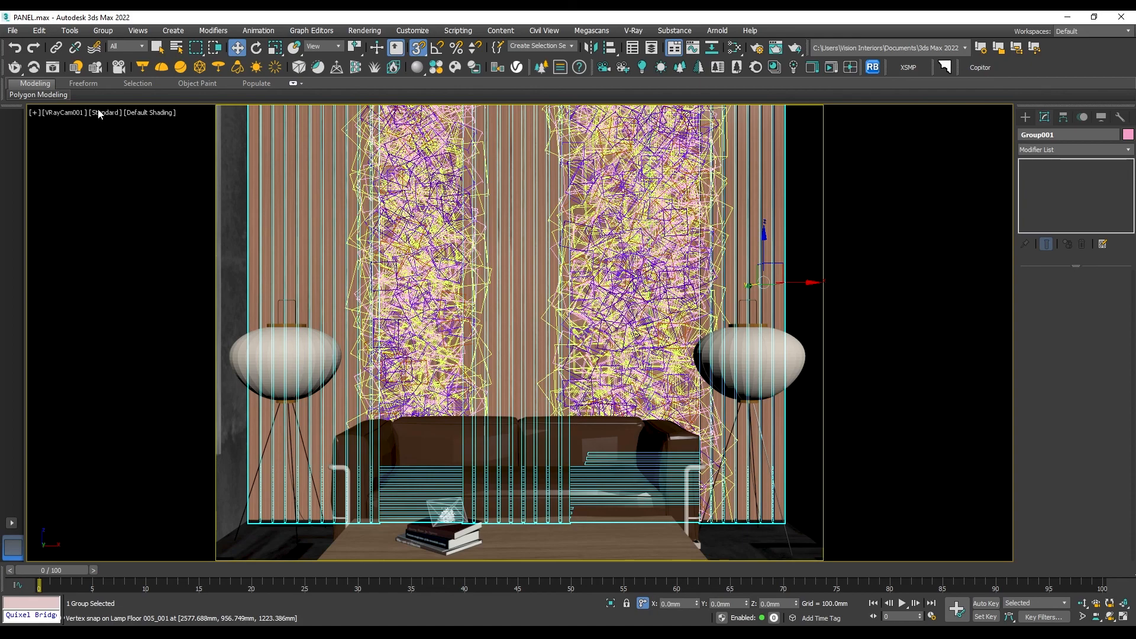
left_click(13, 69)
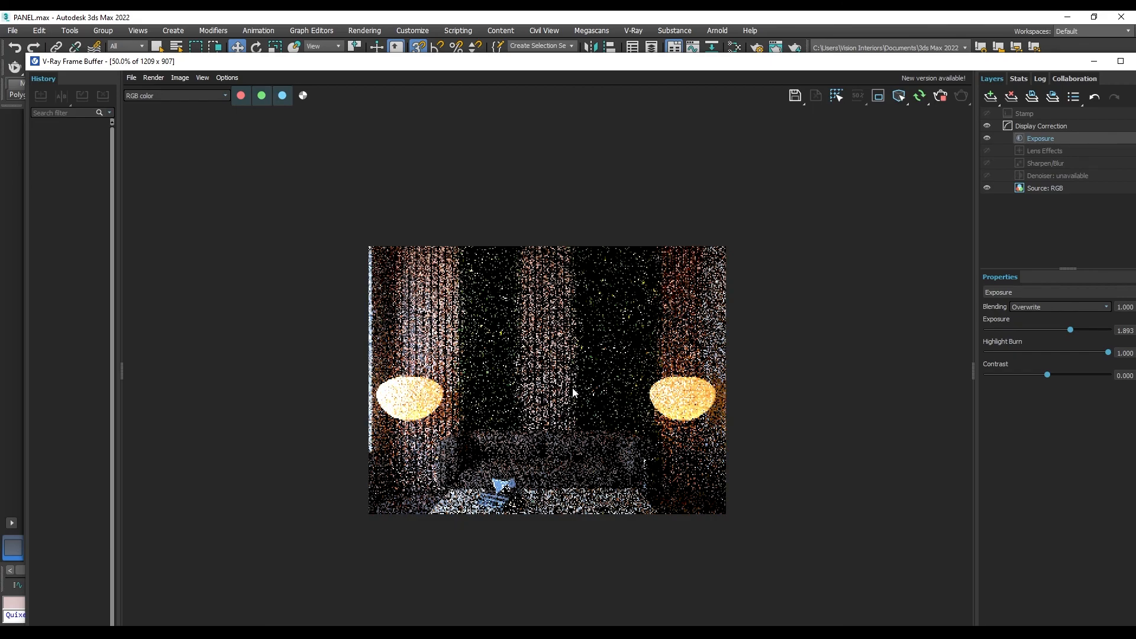
- Examine the rendered batten and grass strips in the V-Ray Frame Buffer at full and close-up magnification
double_click(522, 416)
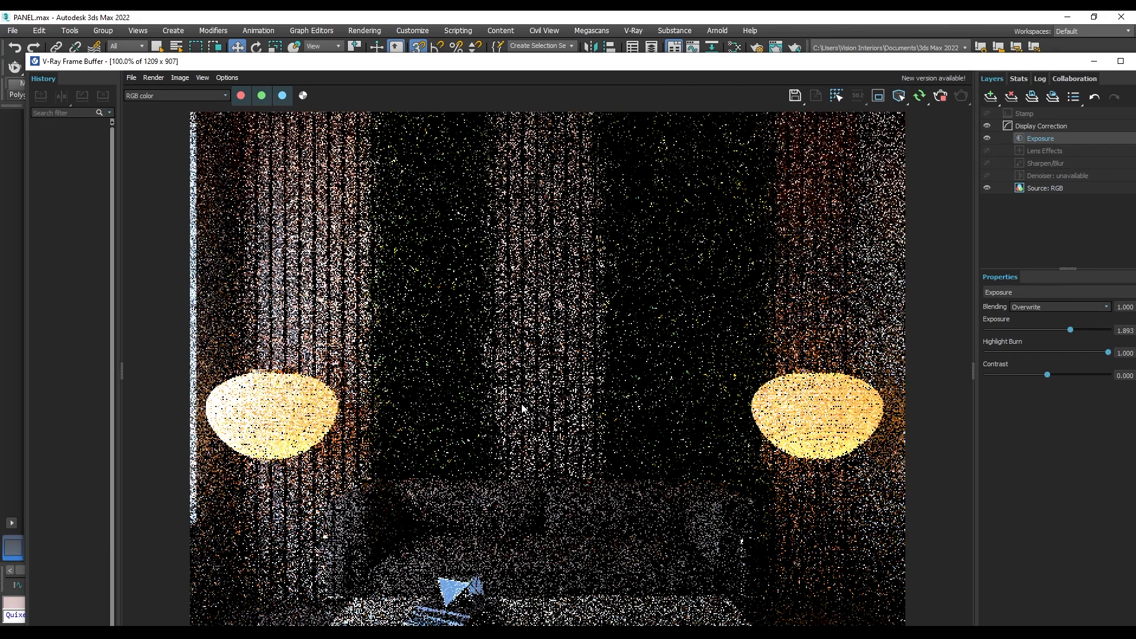
double_click(556, 318)
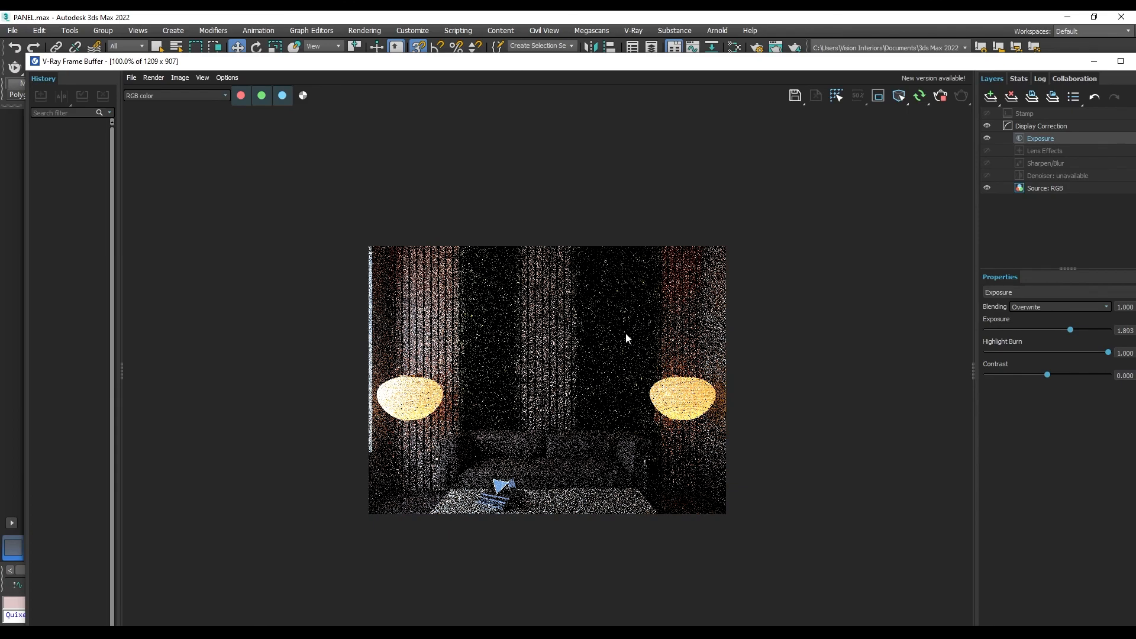
double_click(626, 335)
double_click(710, 311)
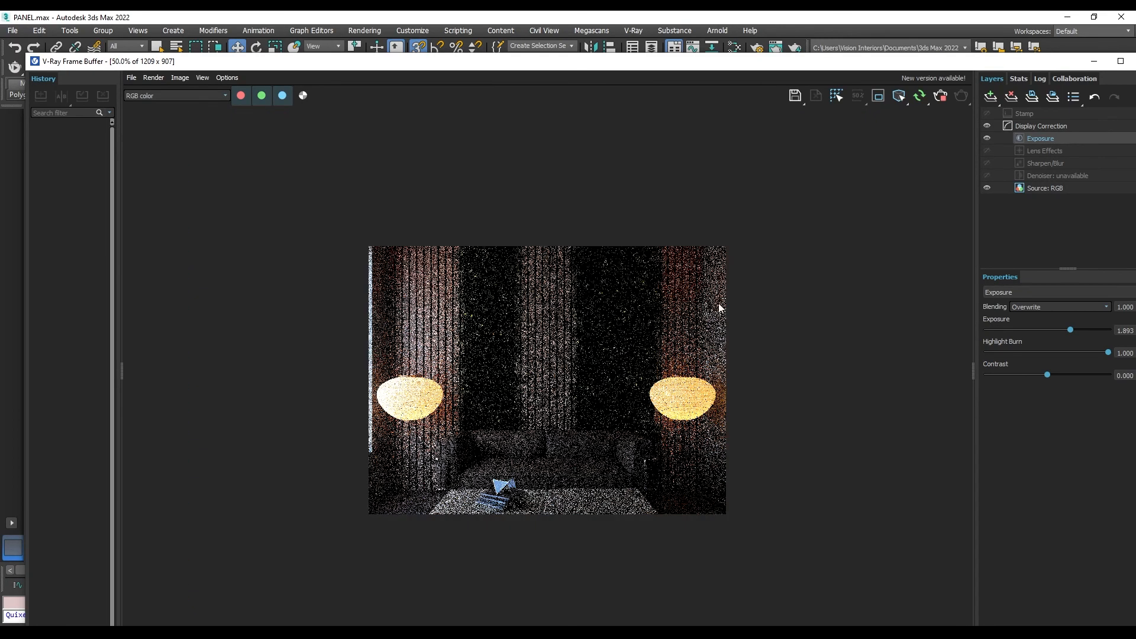
double_click(542, 294)
double_click(516, 327)
double_click(424, 293)
double_click(423, 293)
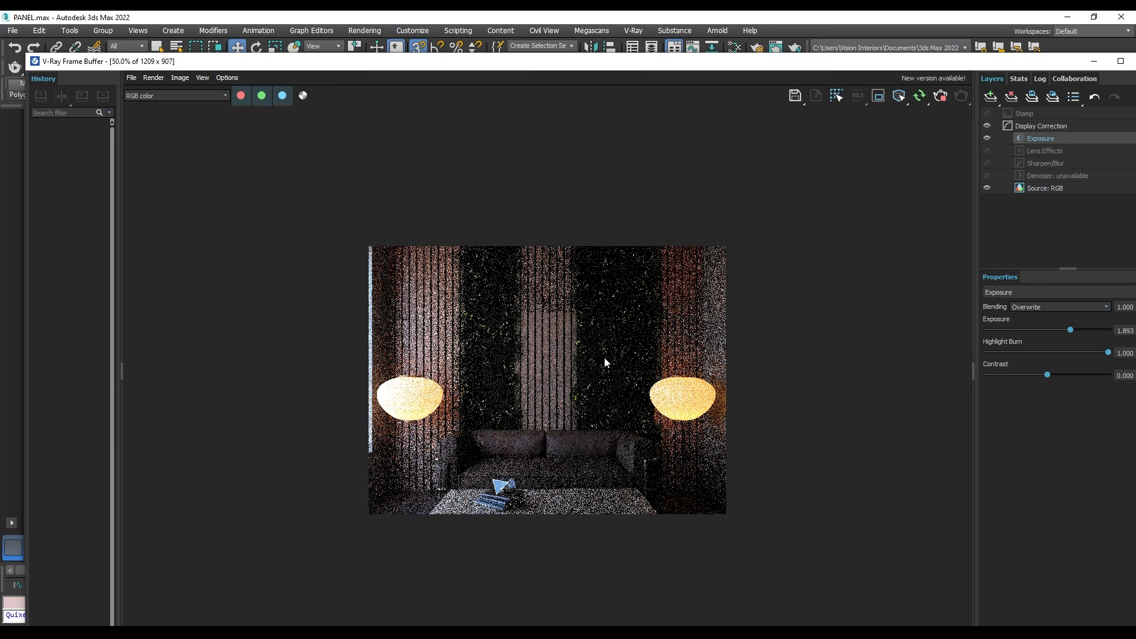
scroll(601, 378, "up", 1)
scroll(598, 378, "down", 1)
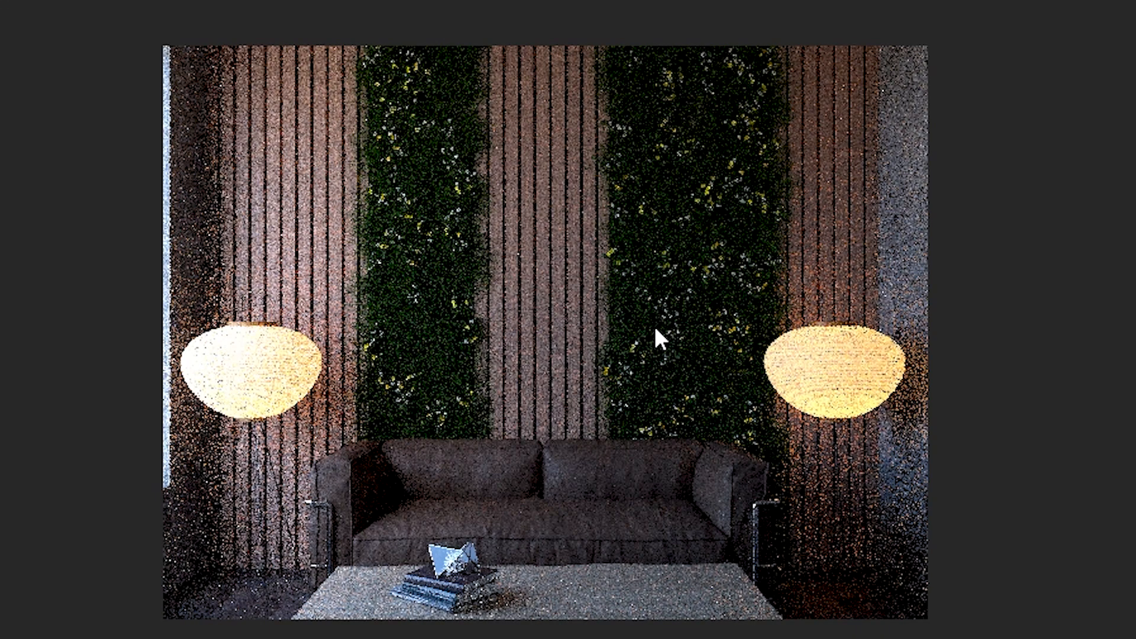
scroll(584, 320, "up", 1)
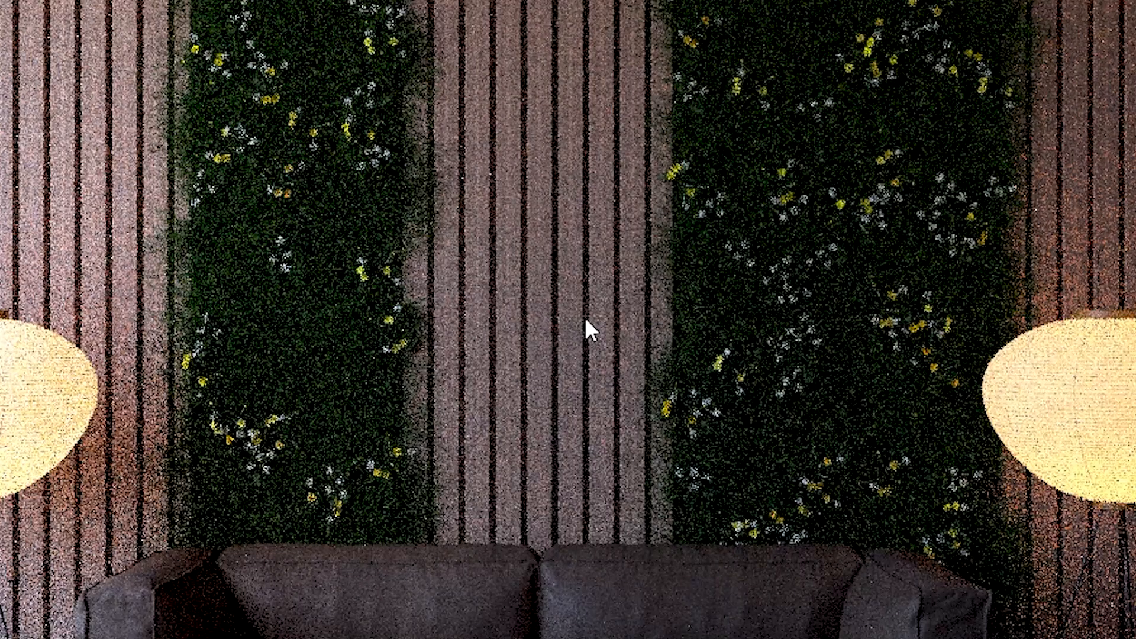